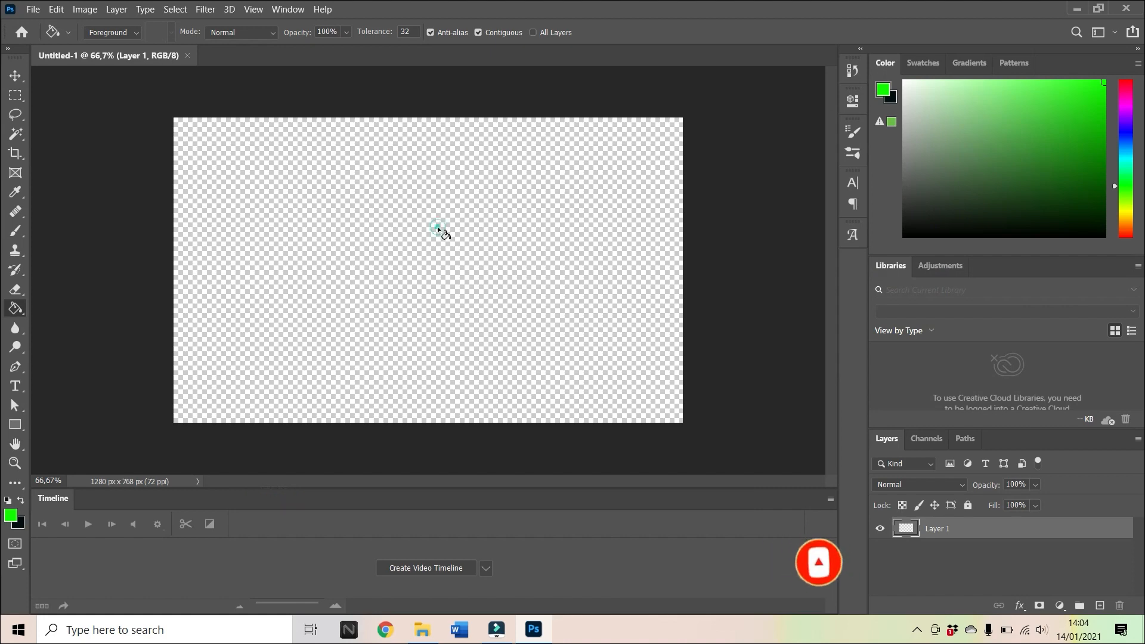
Fill Layer 1 with bright green, and add an empty layer above it with the green layer hidden.
click(439, 230)
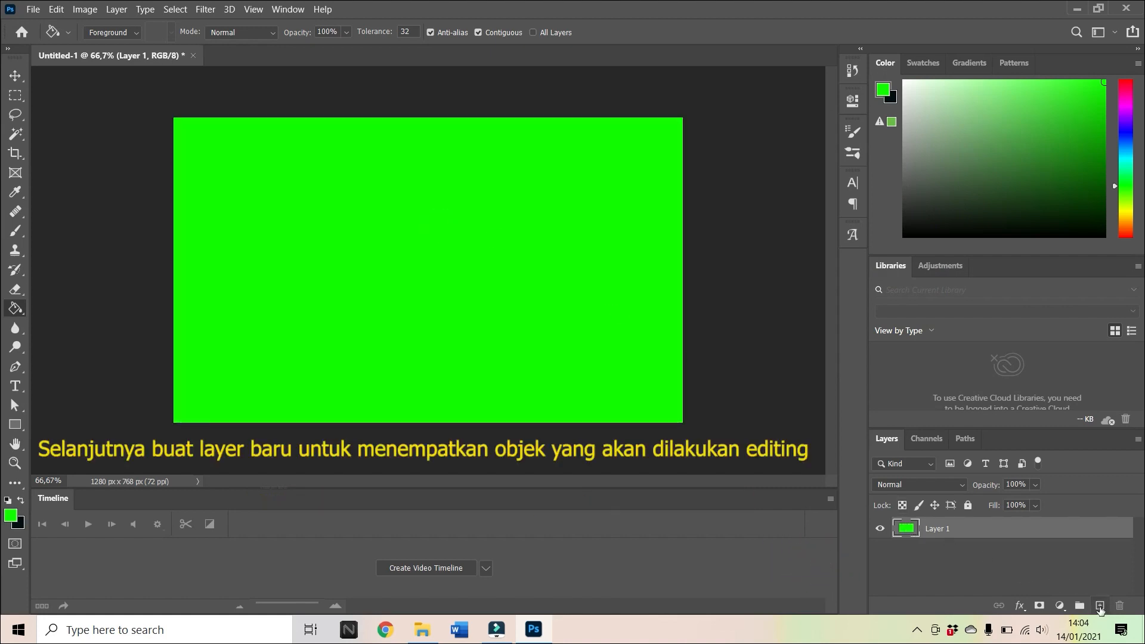
click(1100, 606)
click(880, 550)
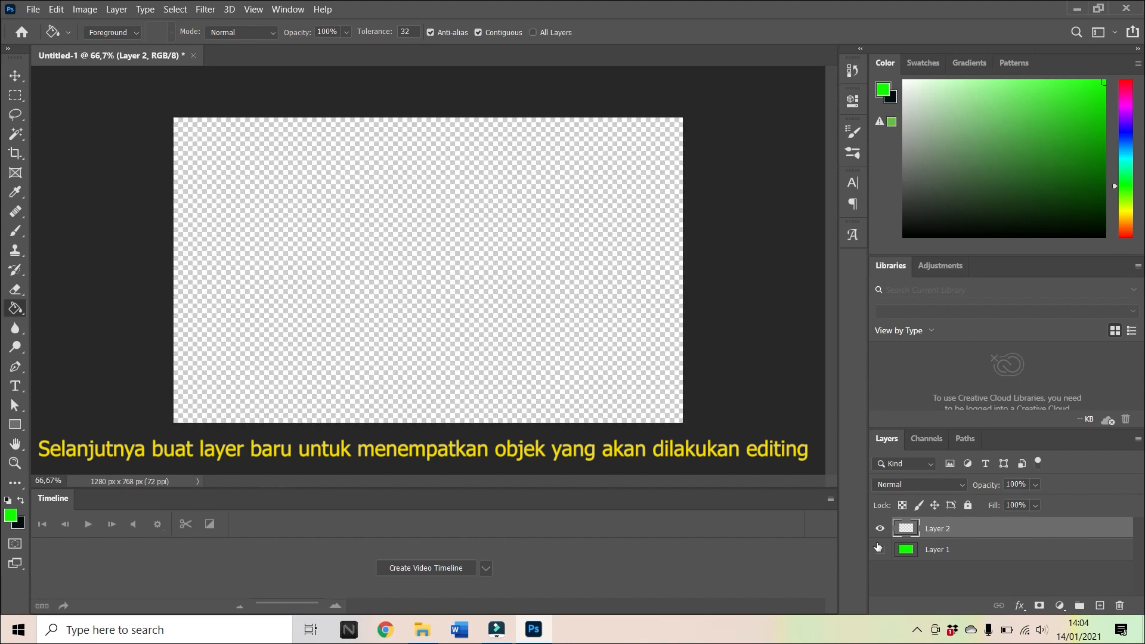
Place the leaked_youtube image from the Downloads folder into the document and rename its layer as Objek.
click(419, 632)
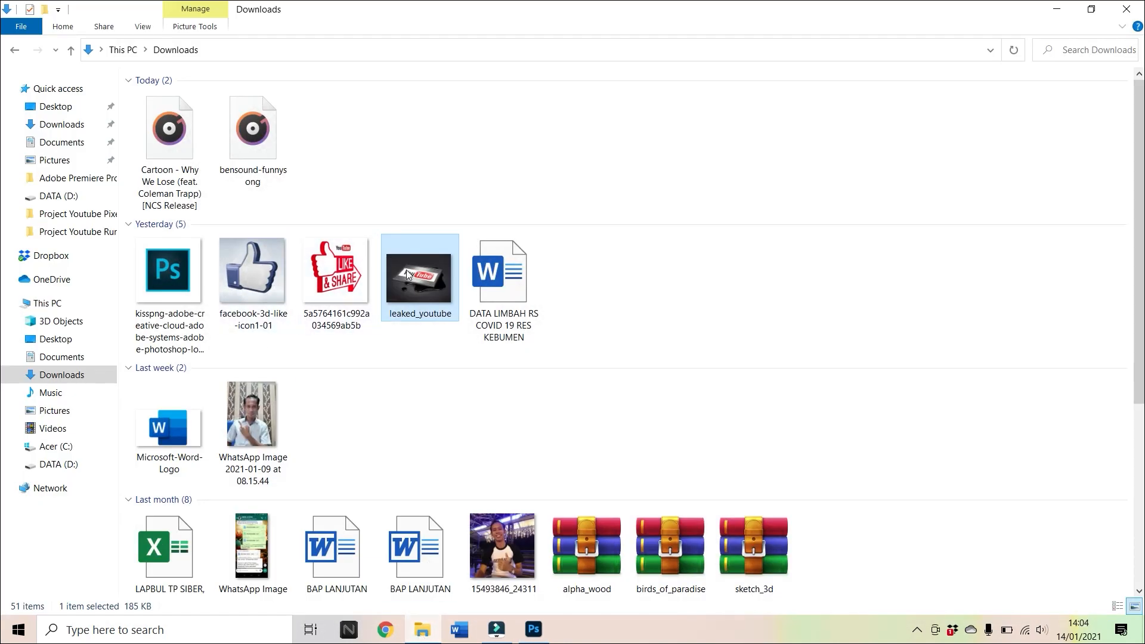
drag(411, 276, 508, 277)
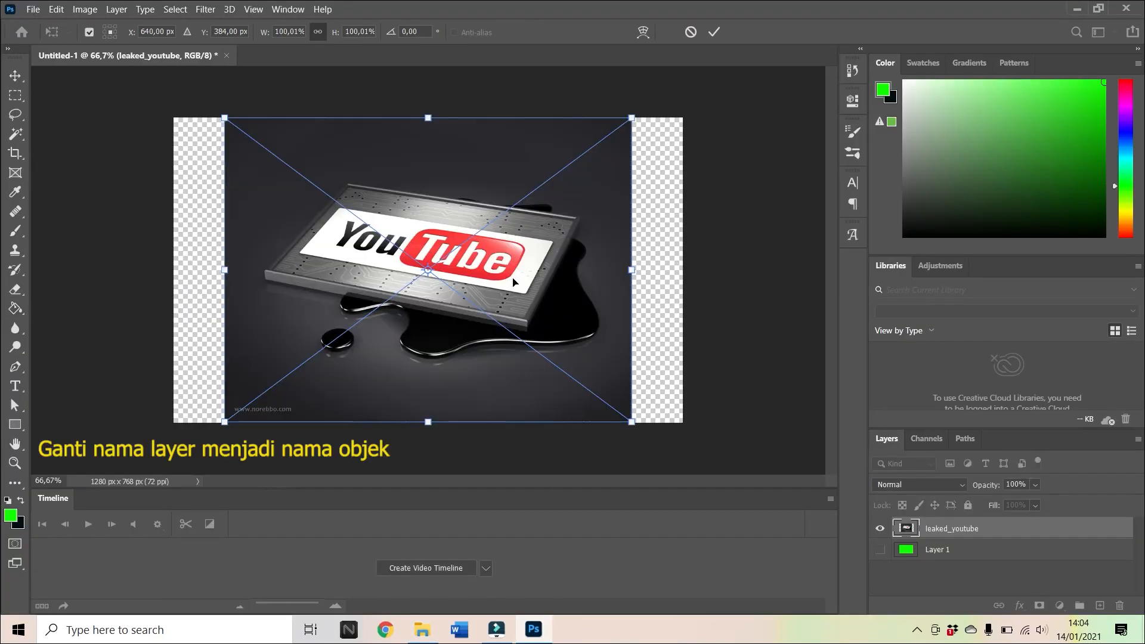
double_click(978, 535)
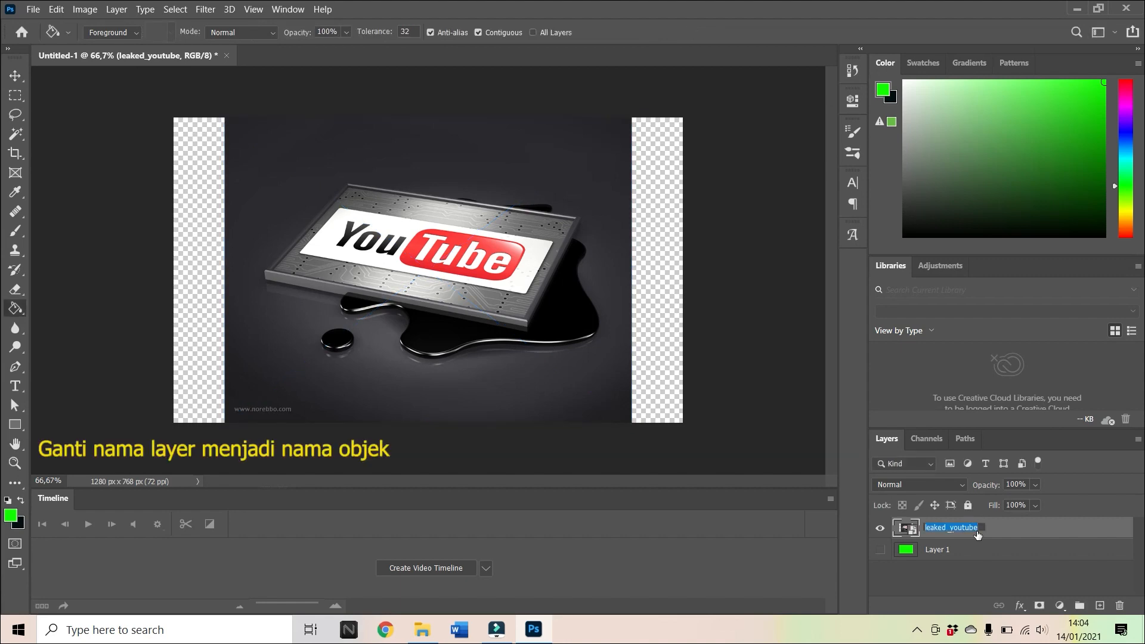
key(BackSpace)
text(Objek)
click(957, 576)
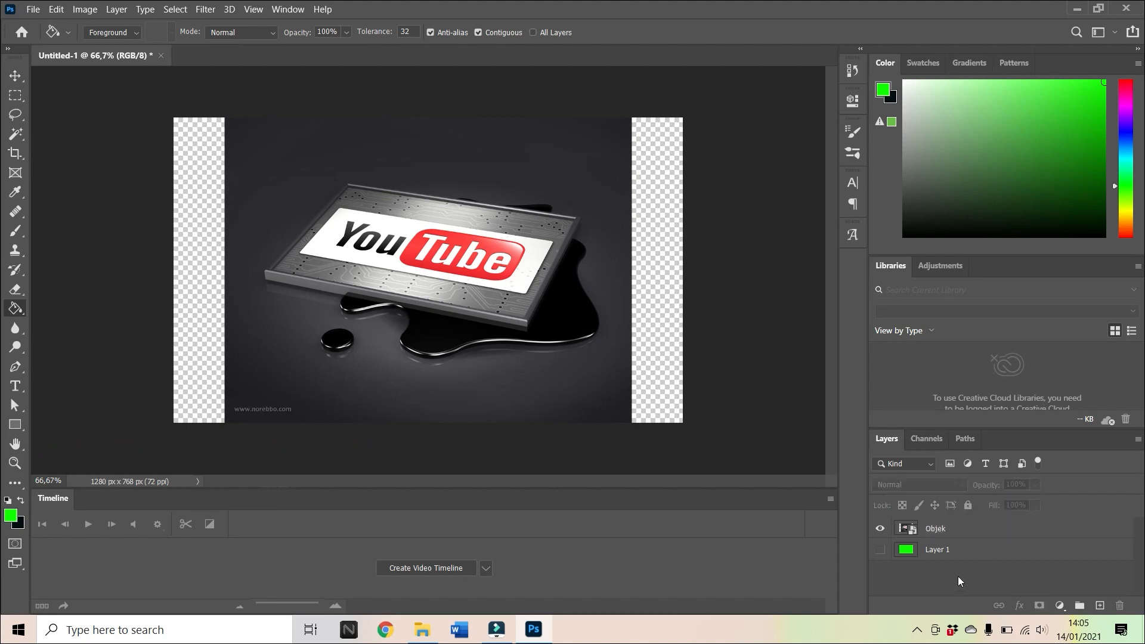
Duplicate the Objek layer under the name "Objek selection".
click(912, 530)
right_click(912, 530)
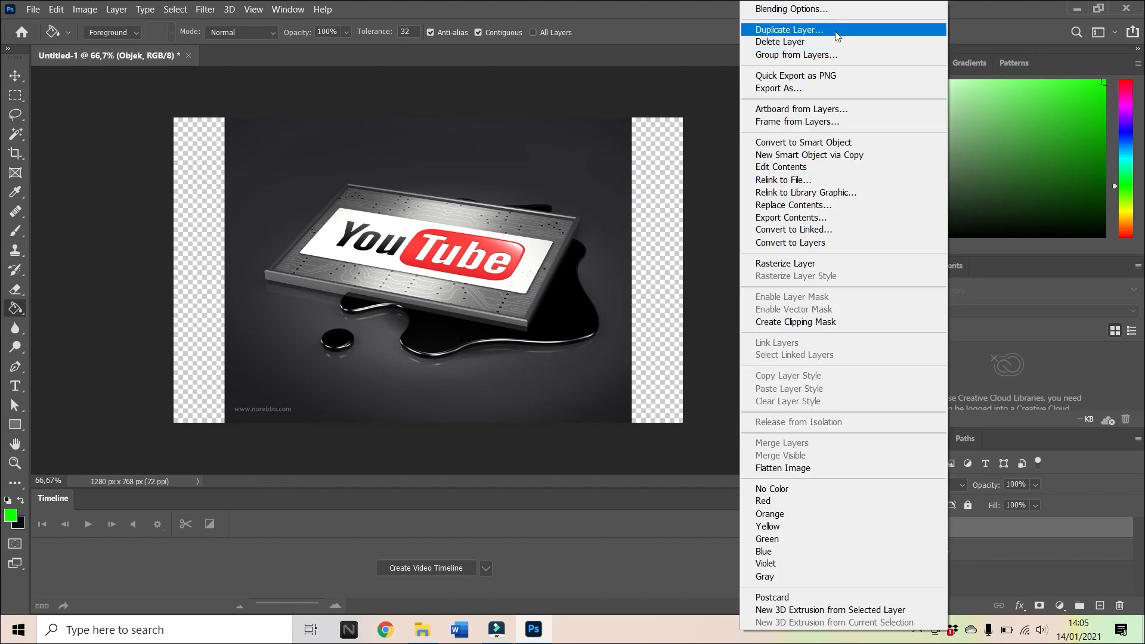
click(837, 28)
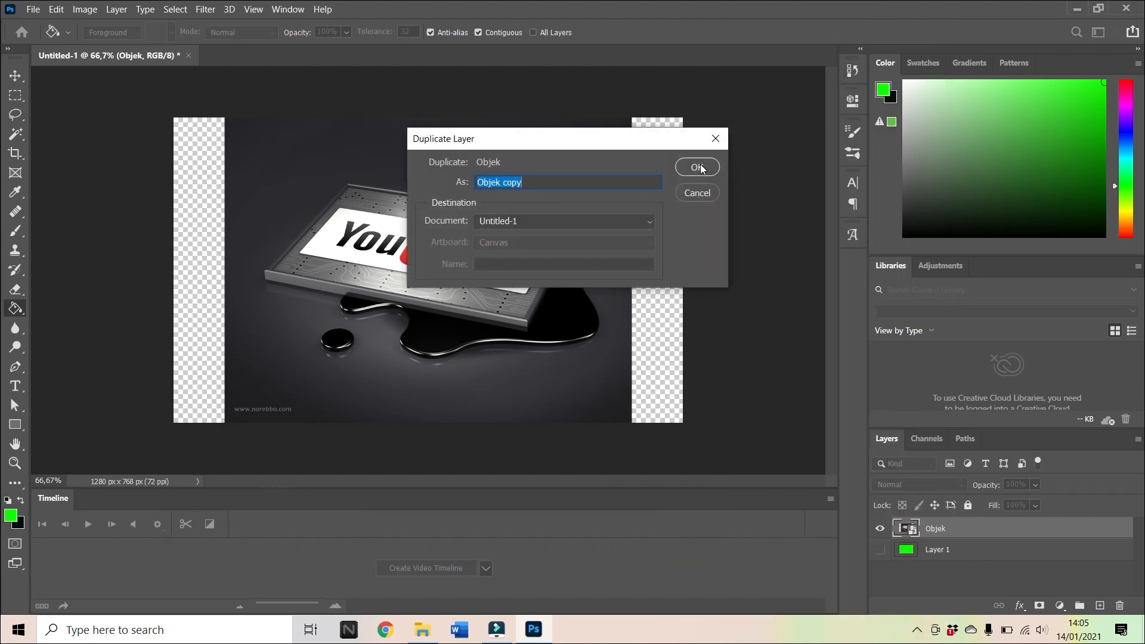
click(590, 182)
text(selection)
click(704, 169)
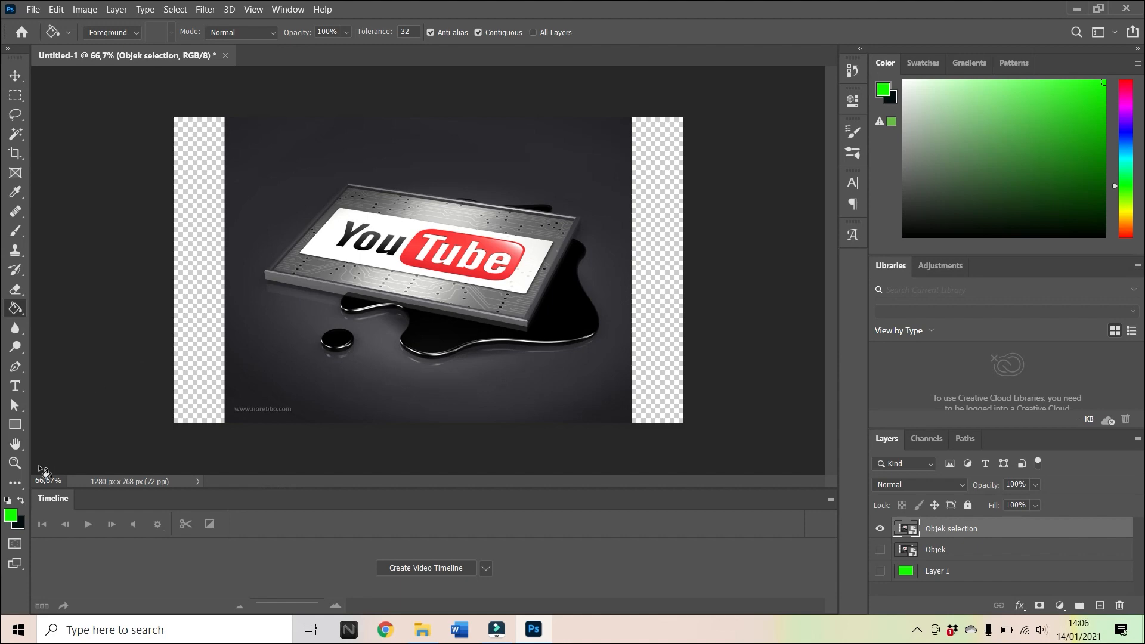
Start a Pen tool outline in Path mode where the liquid meets the board's front edge, tracing to the board's left and back-left corners.
click(15, 462)
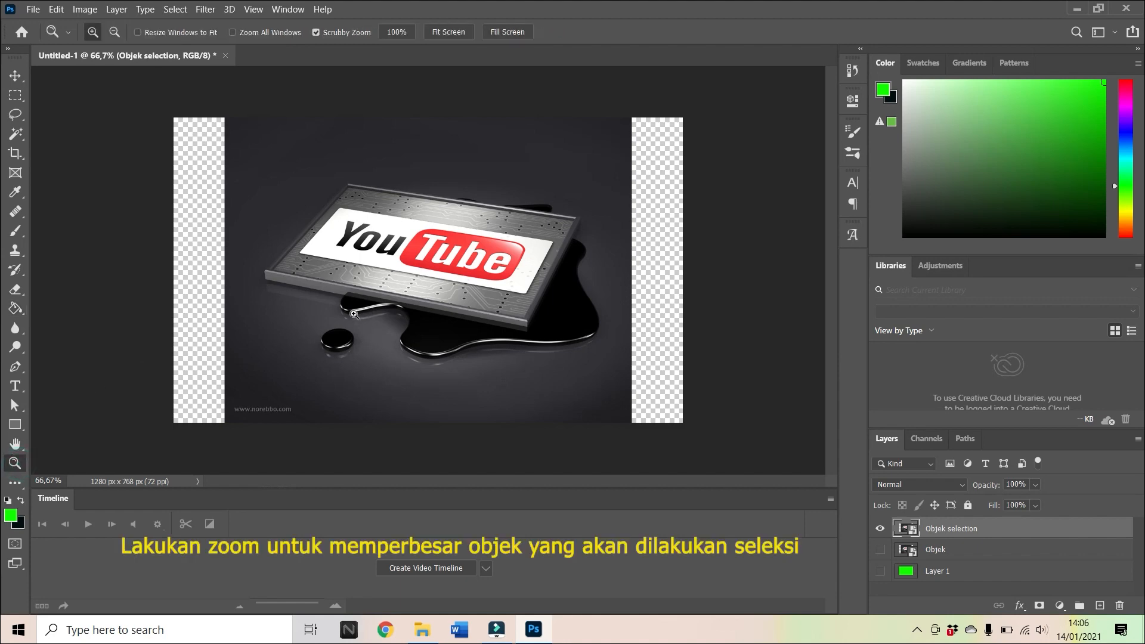
drag(354, 313, 411, 305)
click(15, 368)
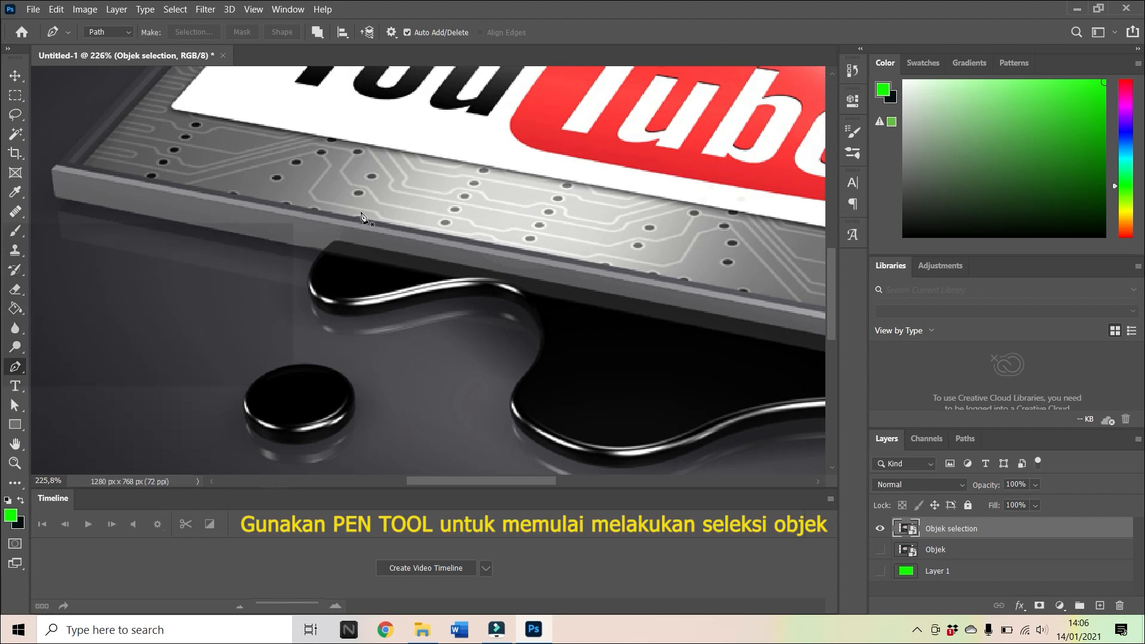
click(130, 32)
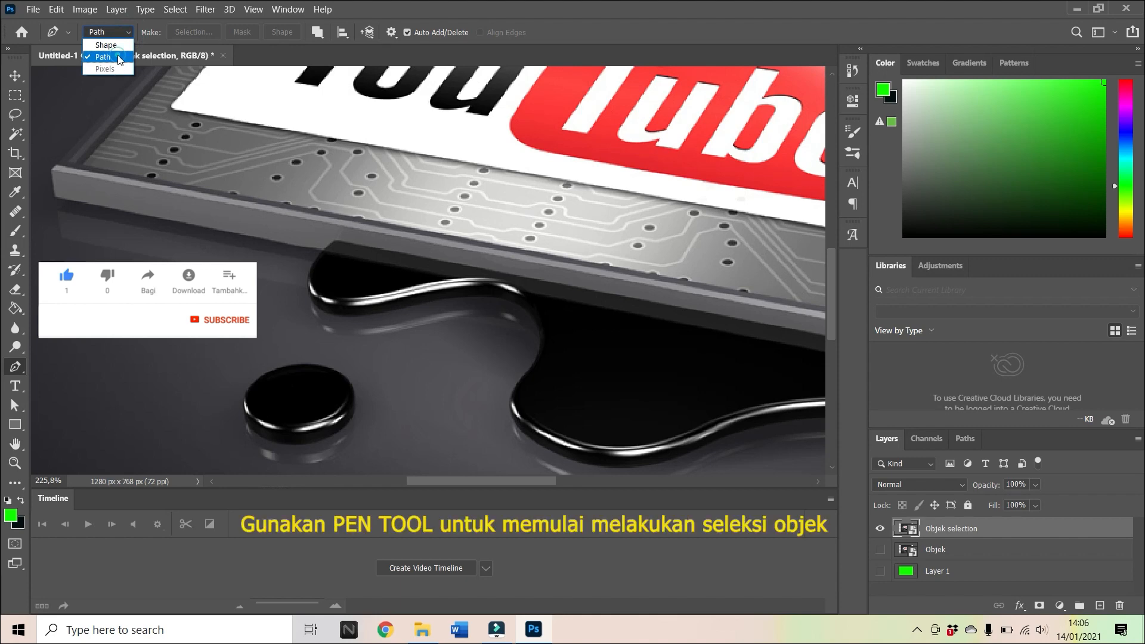
click(113, 57)
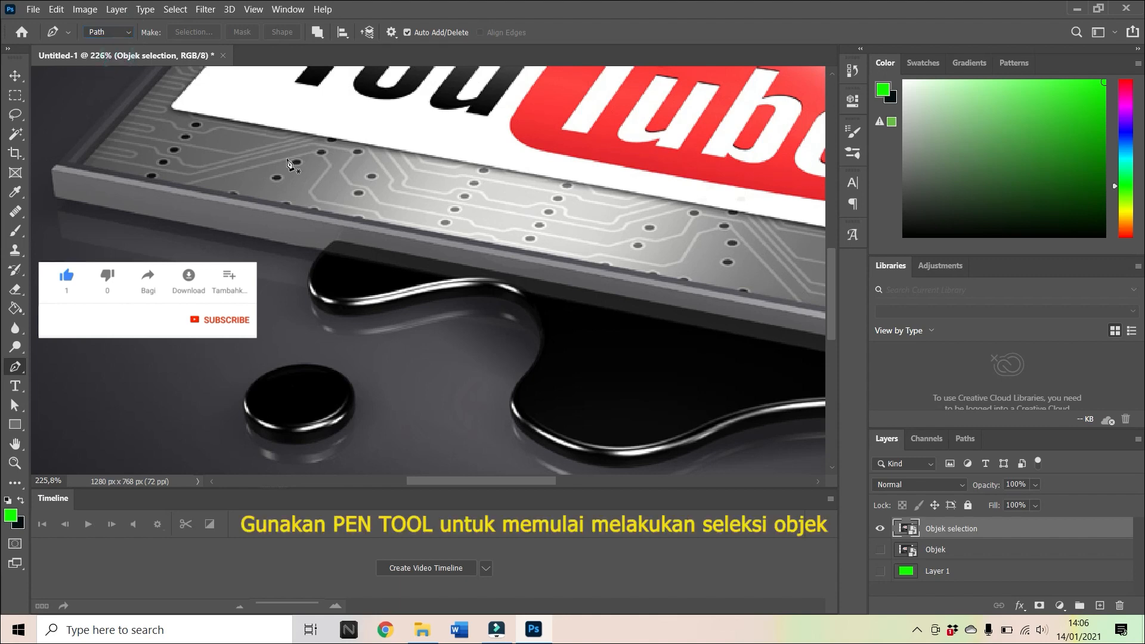
click(333, 241)
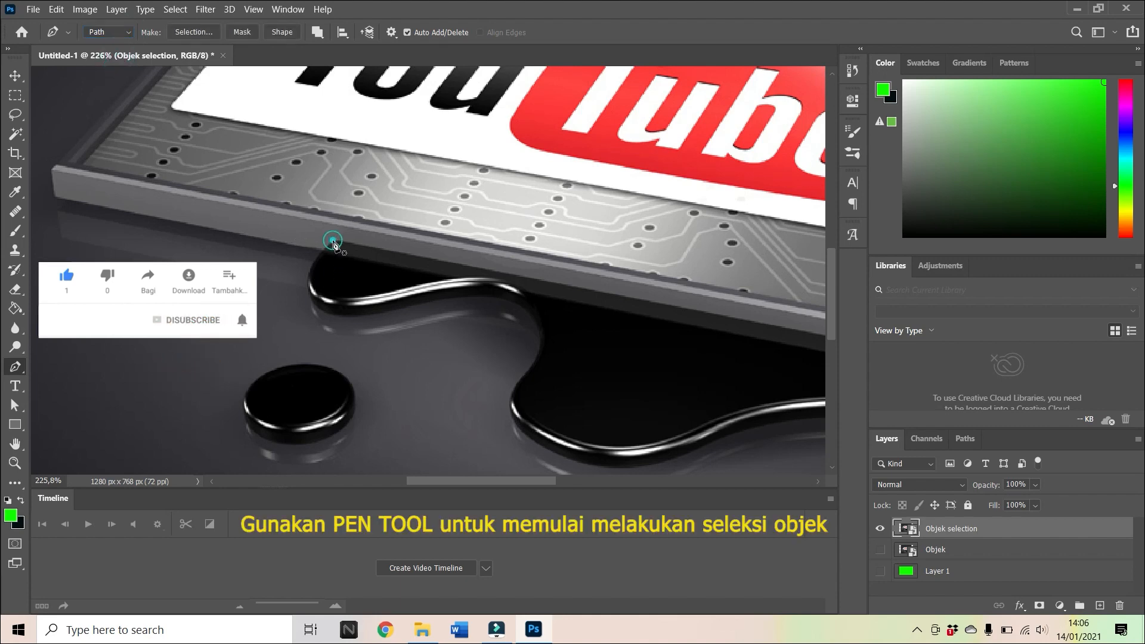
click(54, 182)
scroll(81, 173, up, 1)
scroll(82, 173, up, 5)
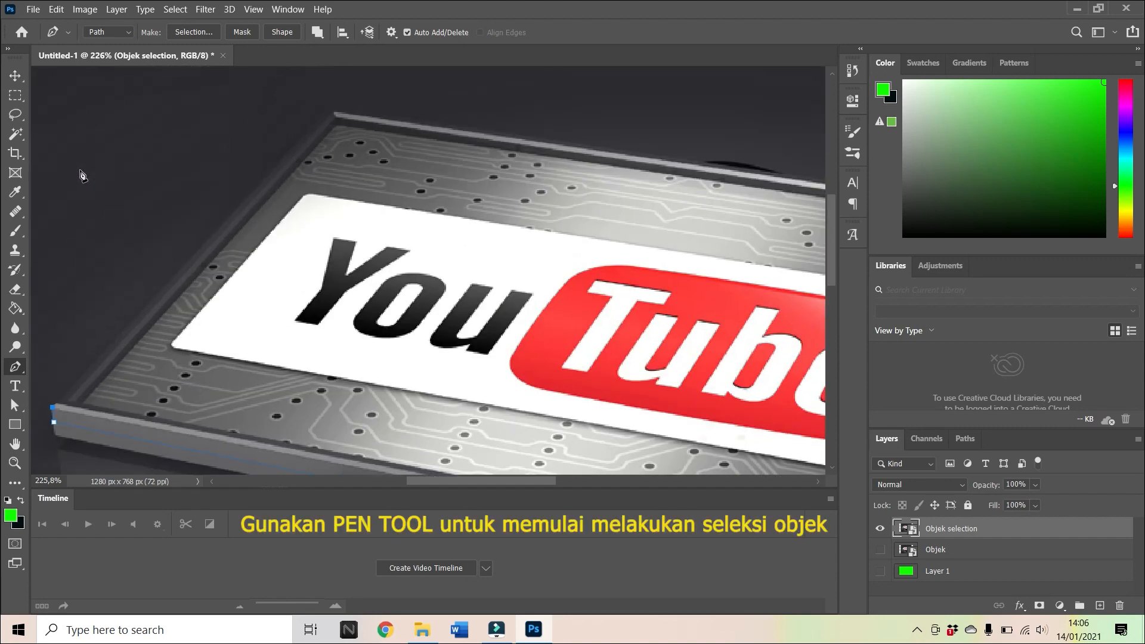
click(331, 106)
Continue the pen path along the board's back and right edges to the front corner, closing it at the starting anchor.
drag(489, 482, 575, 482)
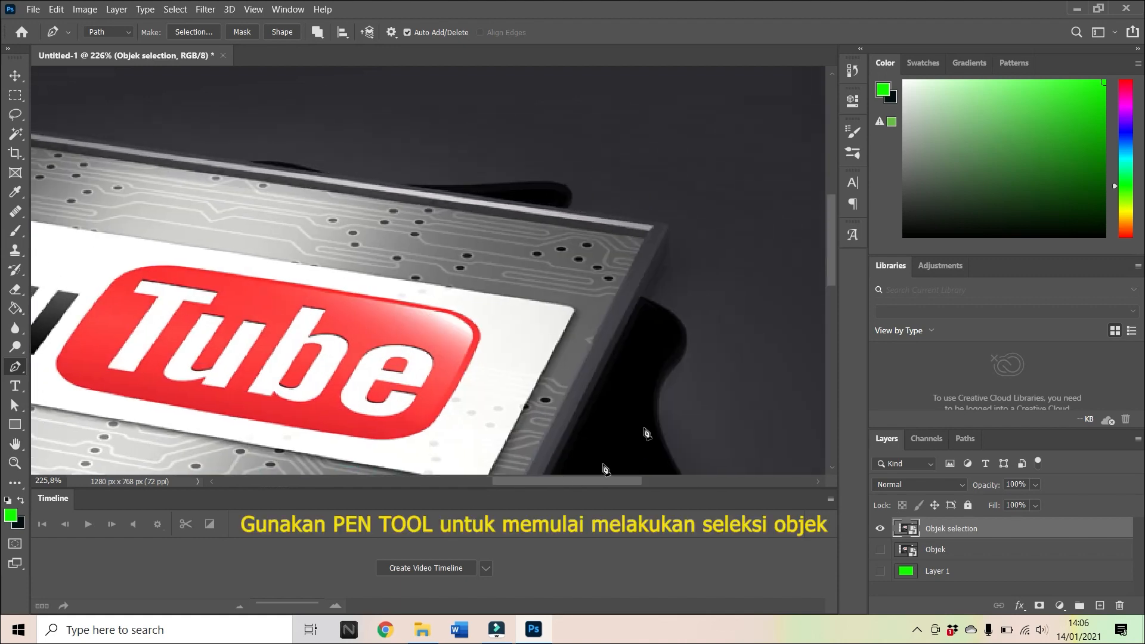
click(667, 226)
scroll(749, 248, down, 3)
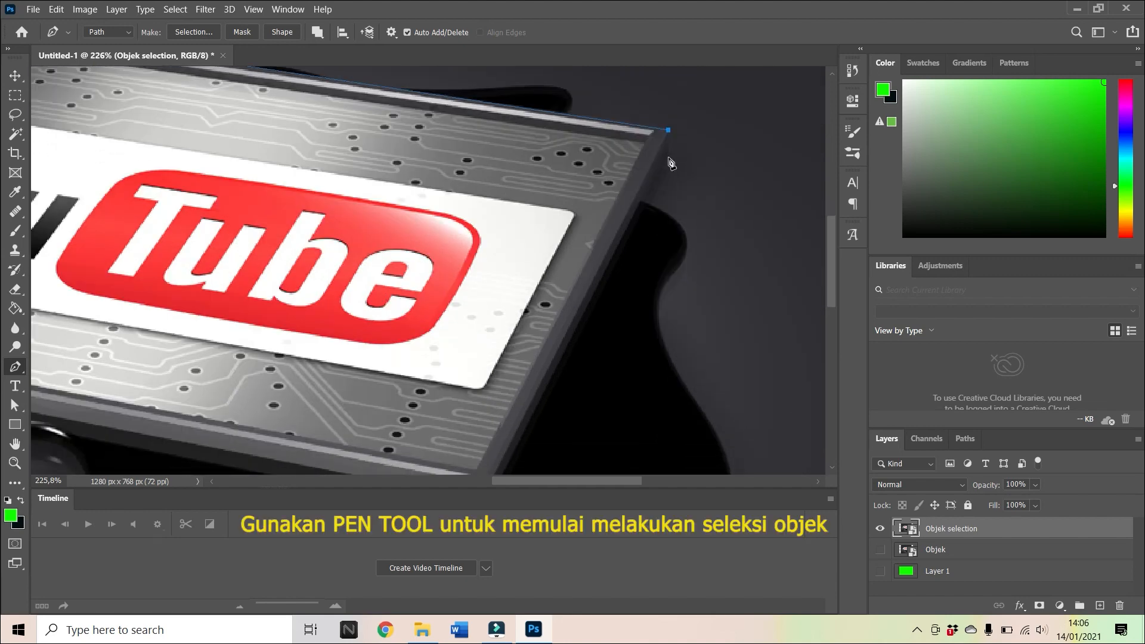
click(665, 156)
scroll(531, 332, down, 3)
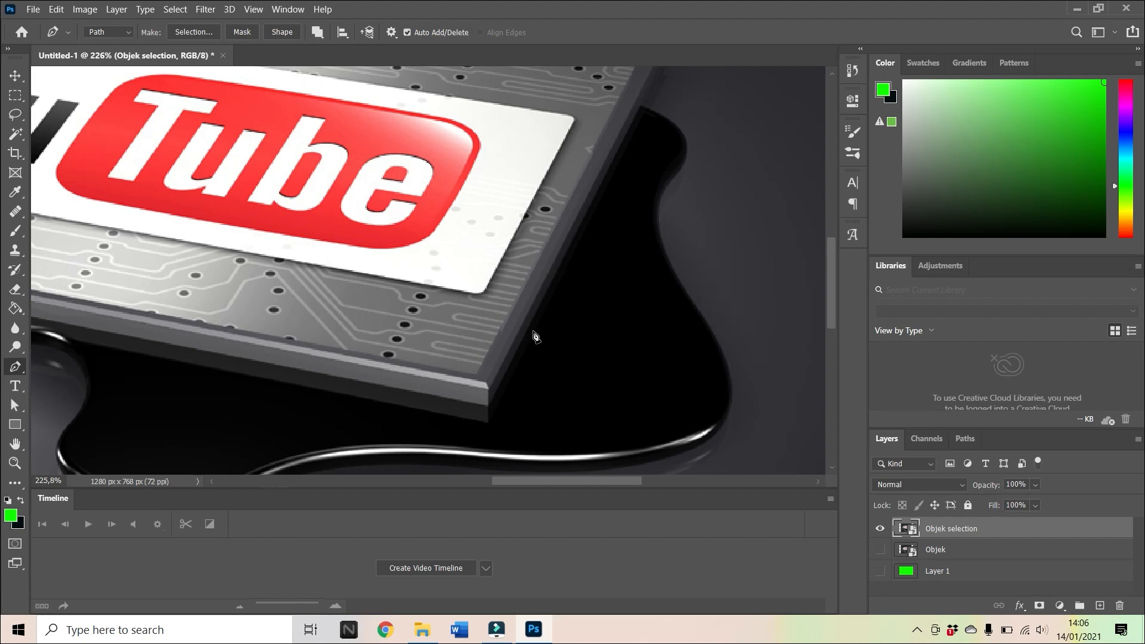
click(487, 406)
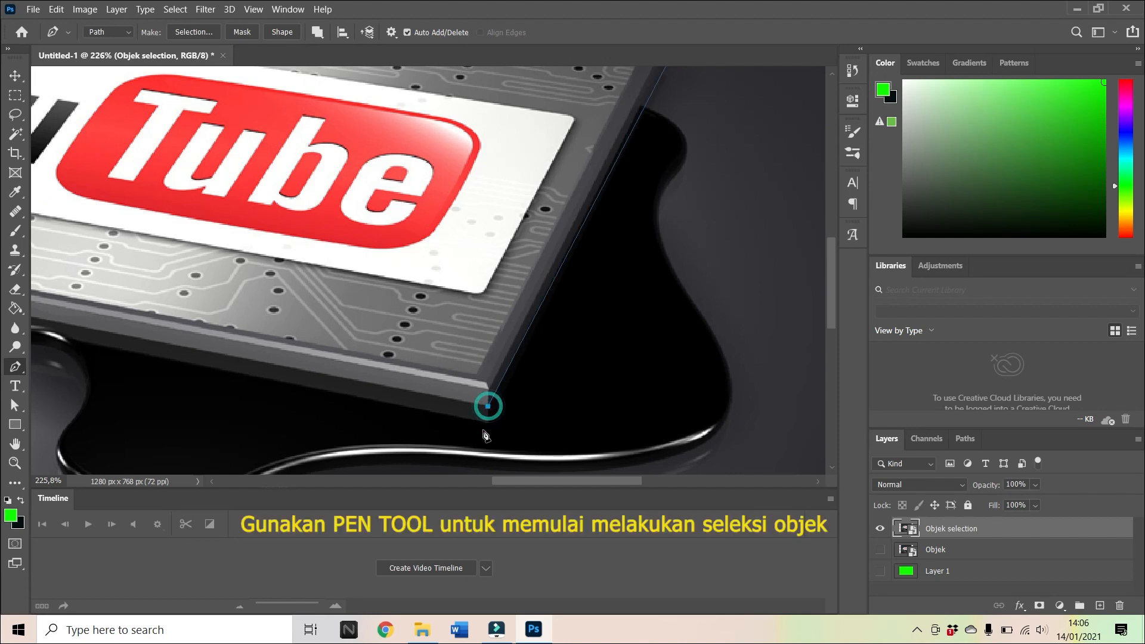
drag(535, 480, 475, 486)
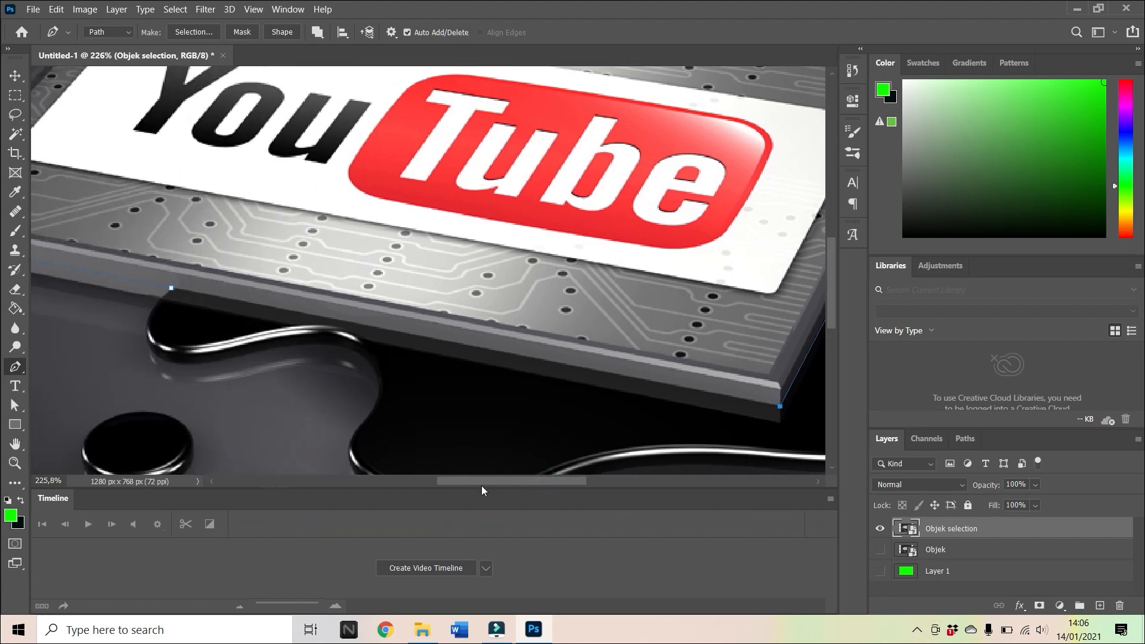
click(172, 289)
Convert the closed board path into a selection and feather it by 1 pixel.
key(ctrl+alt+Return)
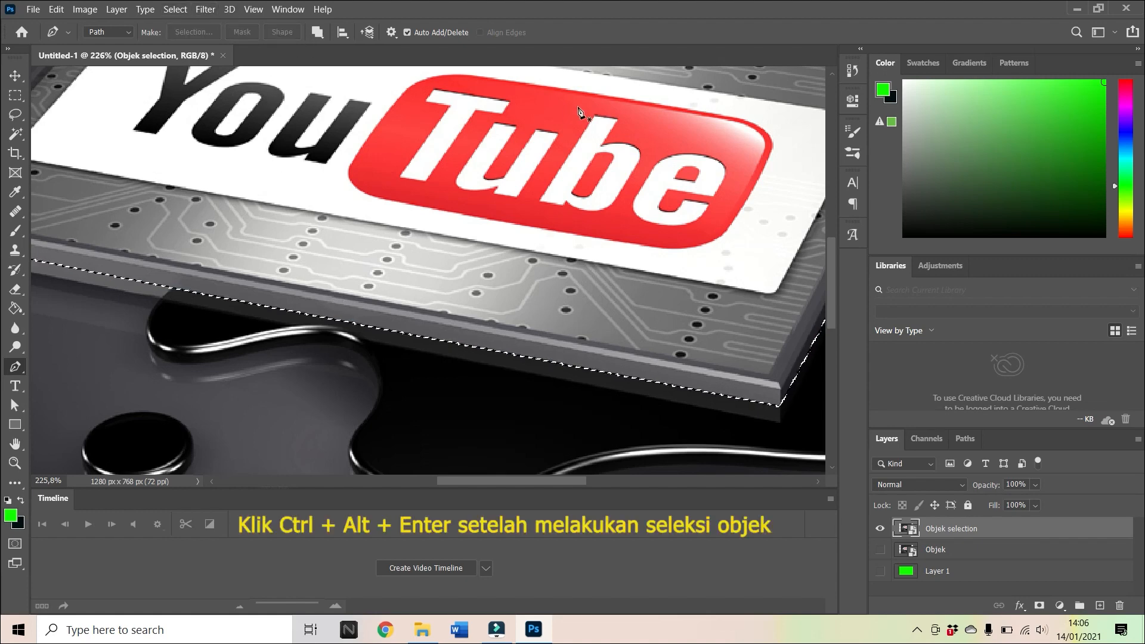
scroll(304, 117, down, 1)
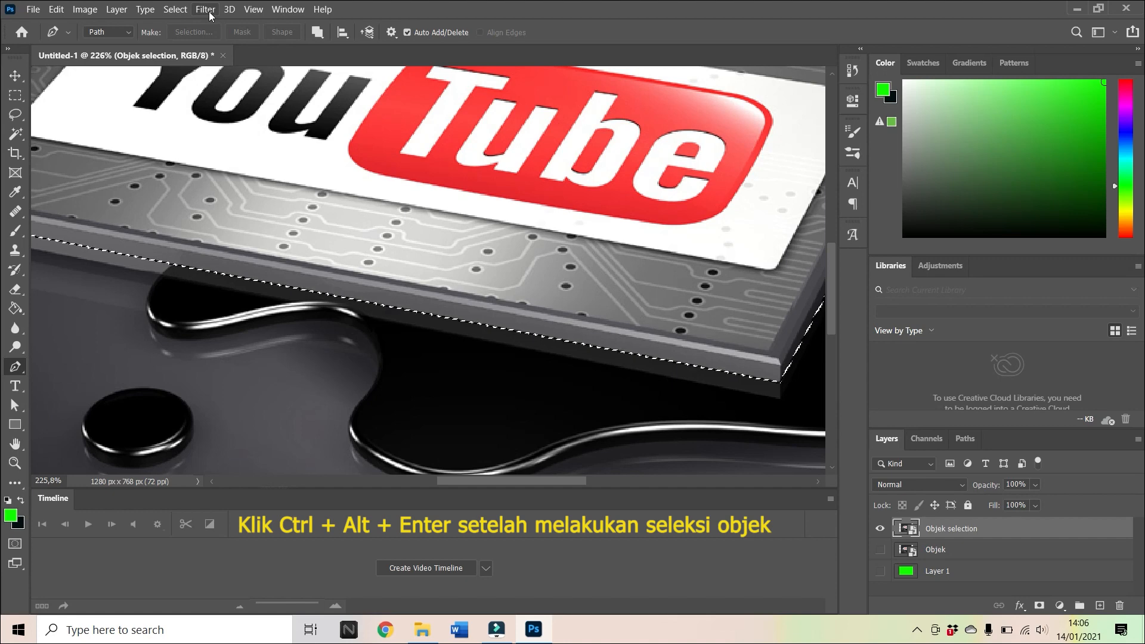
click(176, 10)
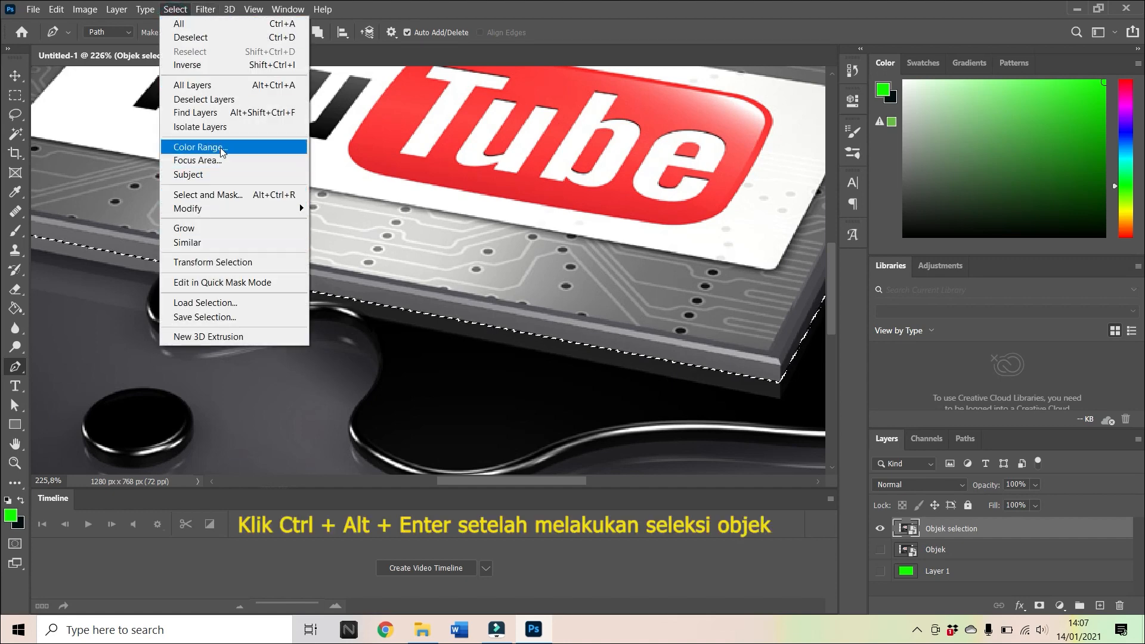
mouse_move(217, 208)
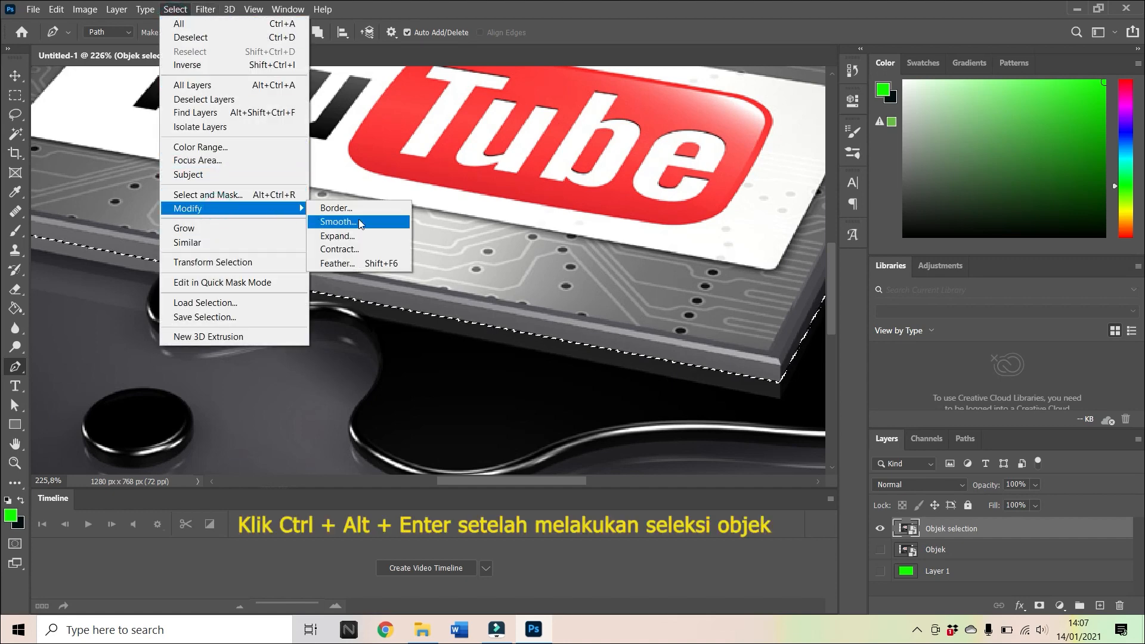
click(364, 264)
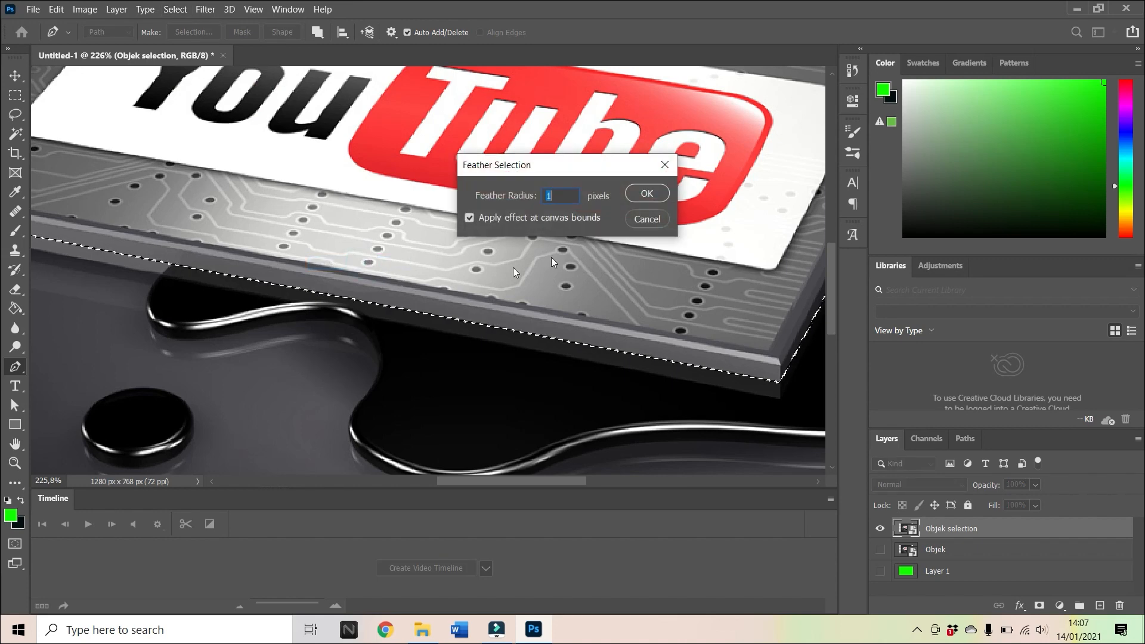
click(652, 193)
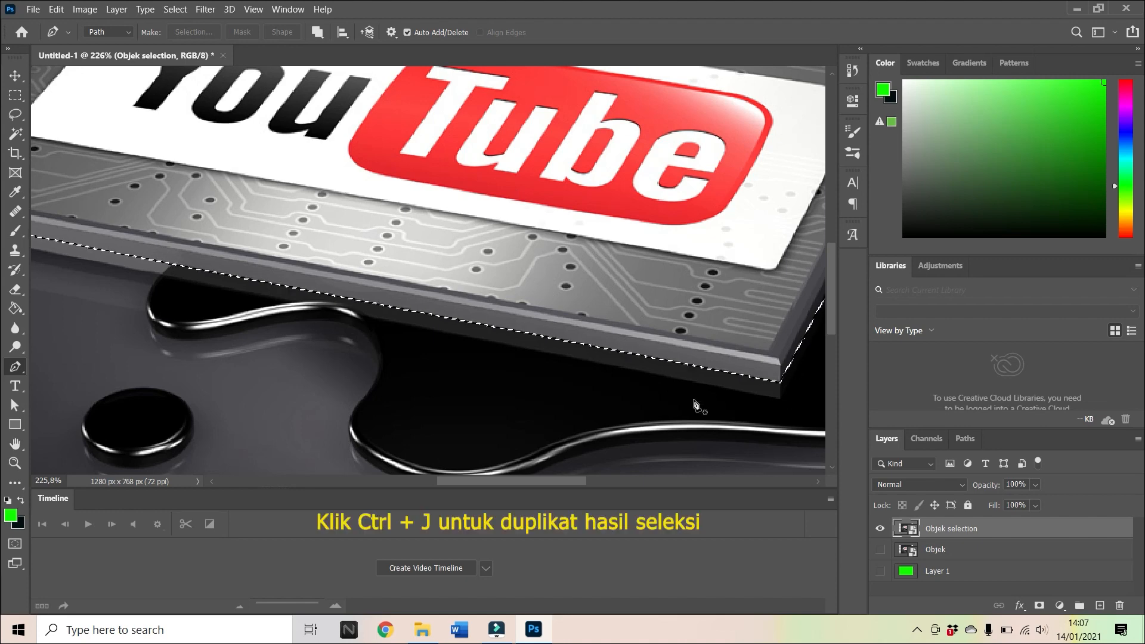
Copy the selected board onto a new layer and hide the Objek selection layer.
key(ctrl+j)
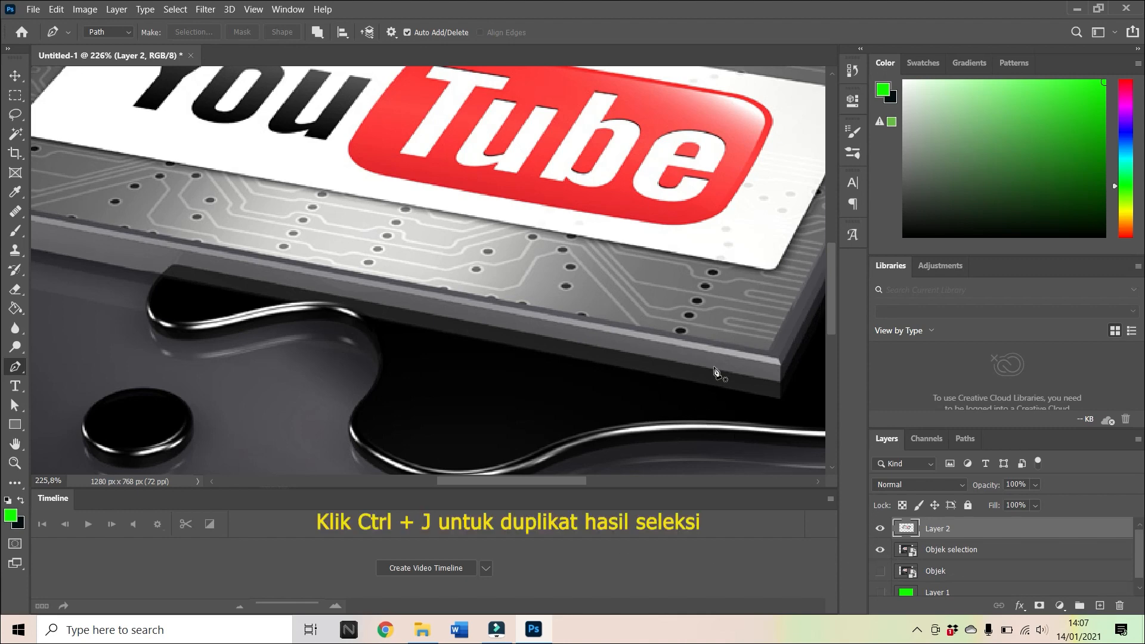
click(15, 462)
drag(599, 162, 538, 221)
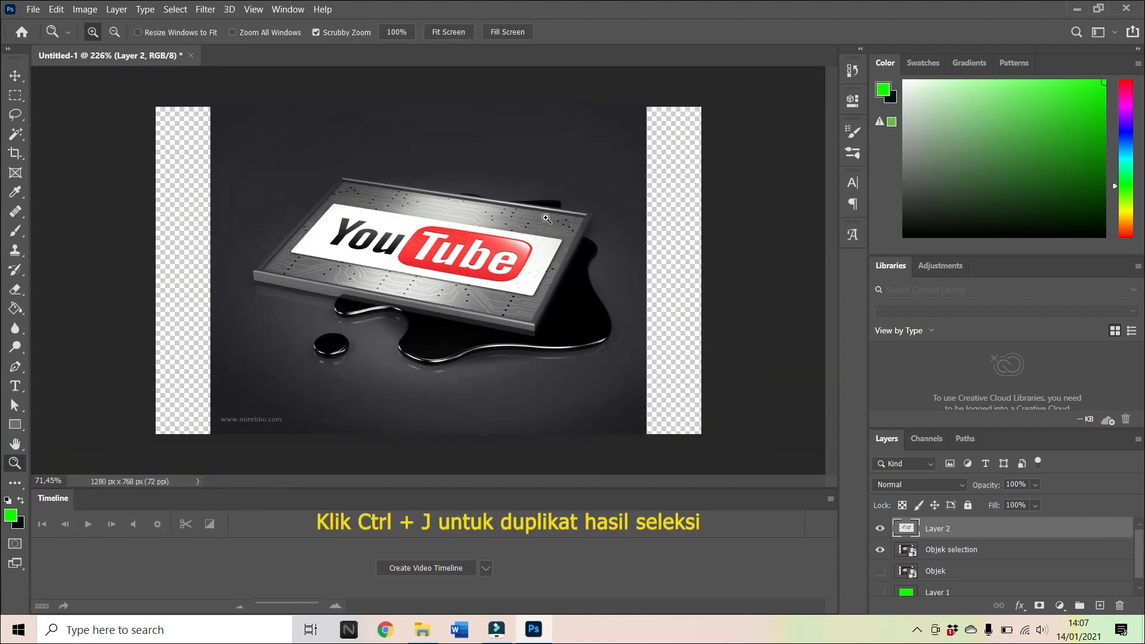
click(880, 549)
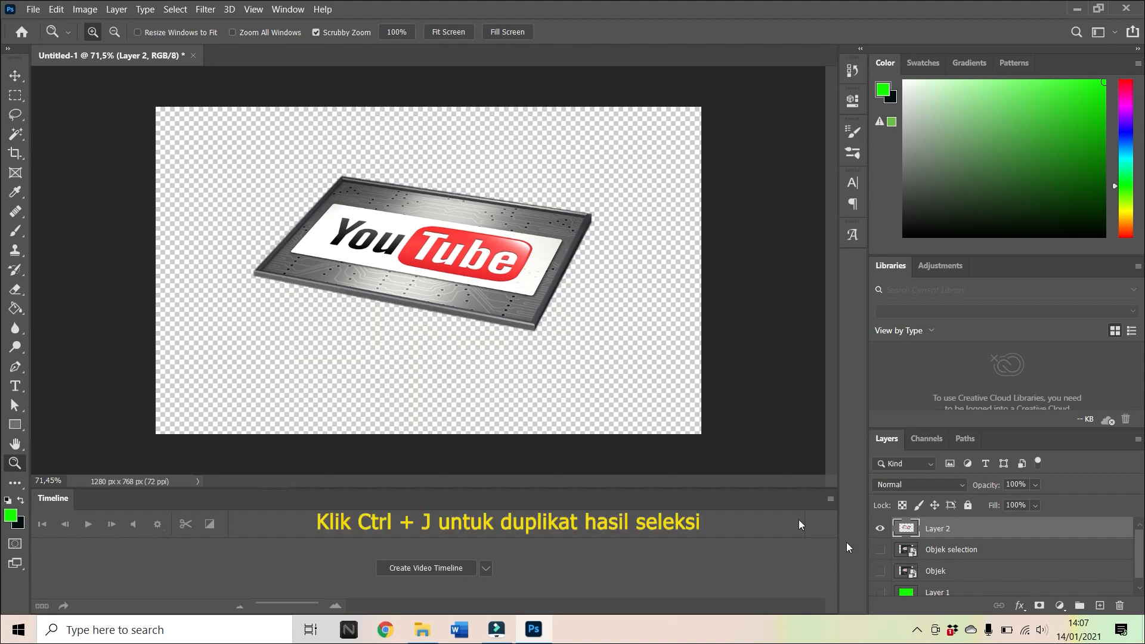
Delete the unneeded Objek layer.
click(912, 556)
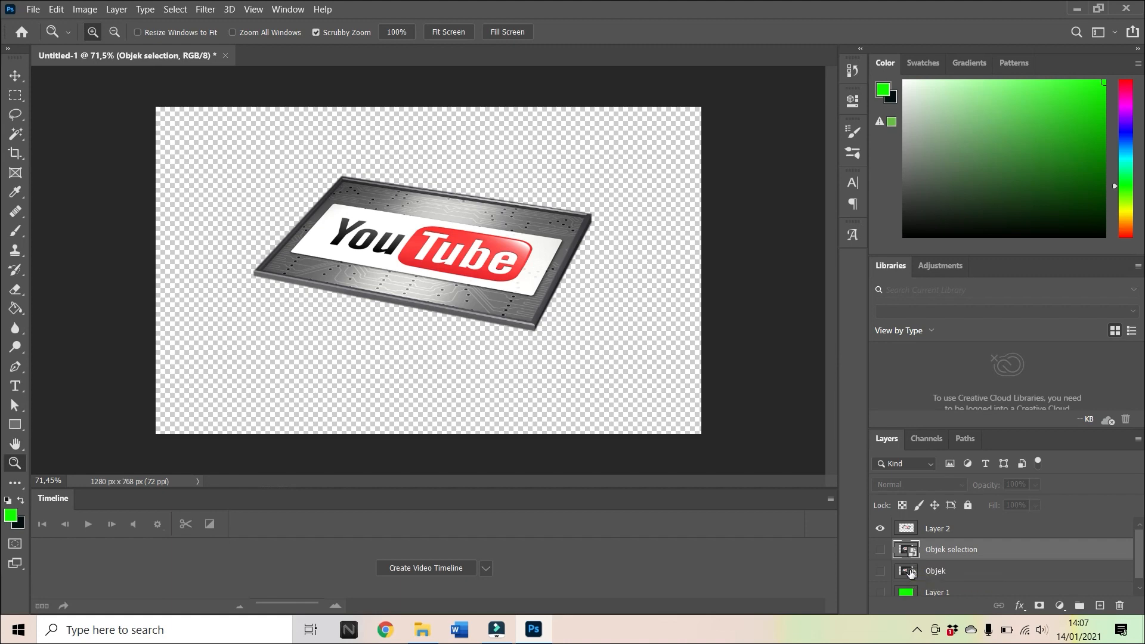
click(910, 571)
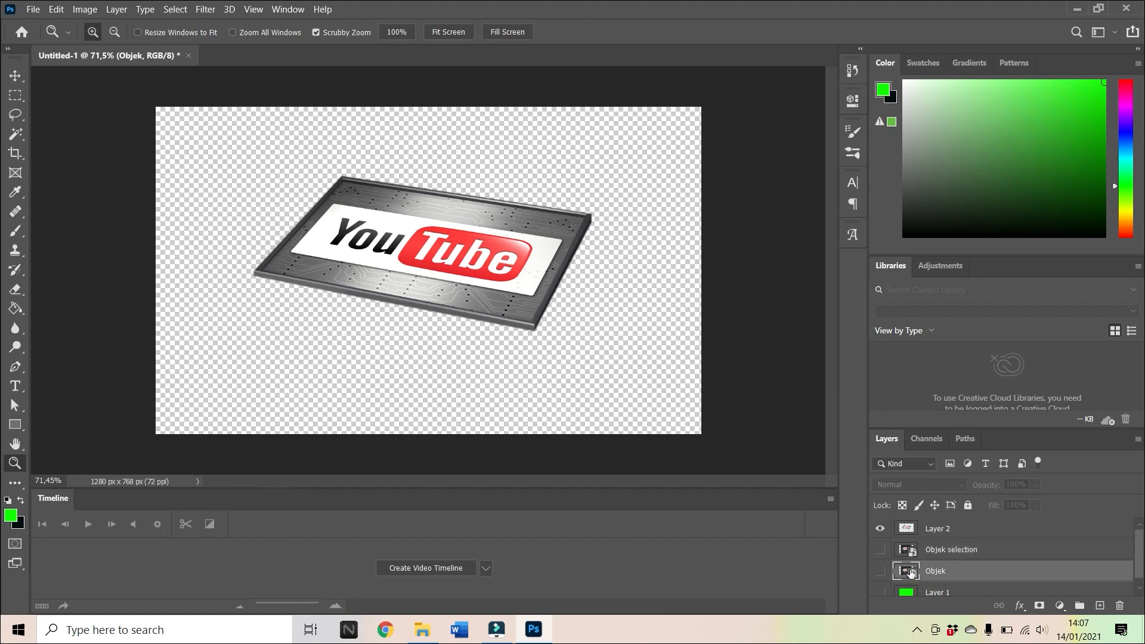
click(1118, 607)
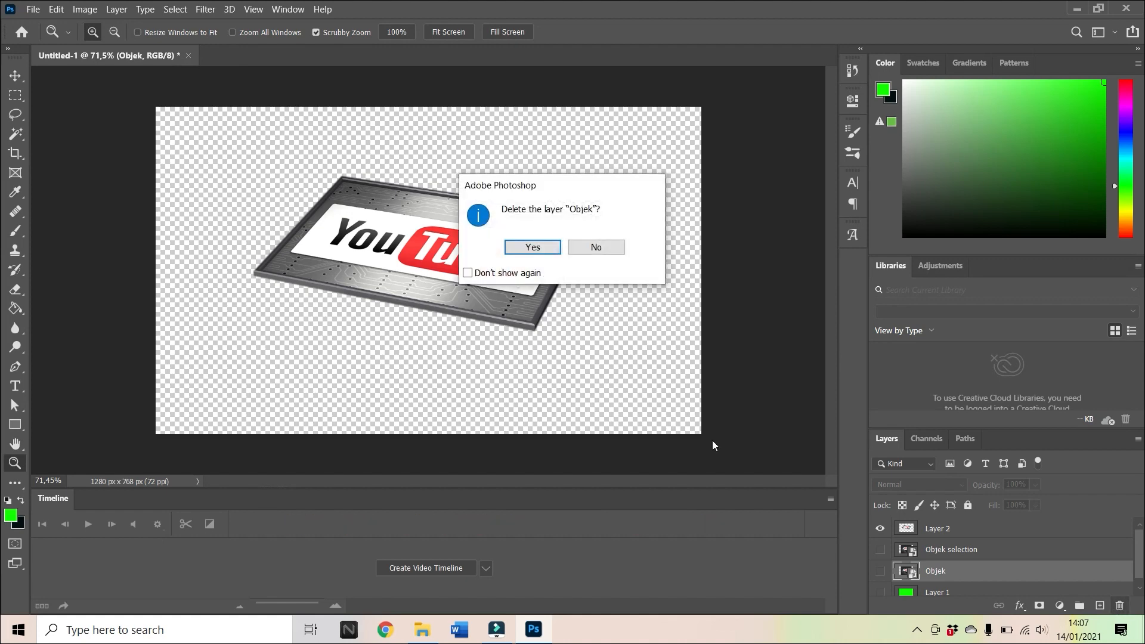
click(552, 258)
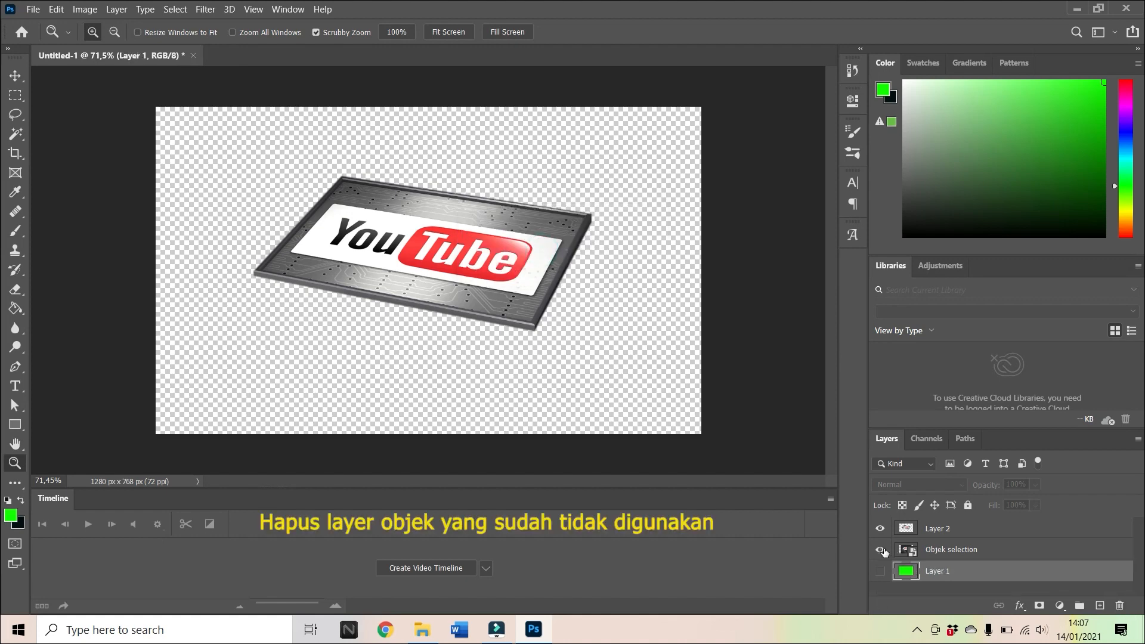
Toggle the visibility of the Objek selection layer to compare the board cutout with the original image.
click(881, 549)
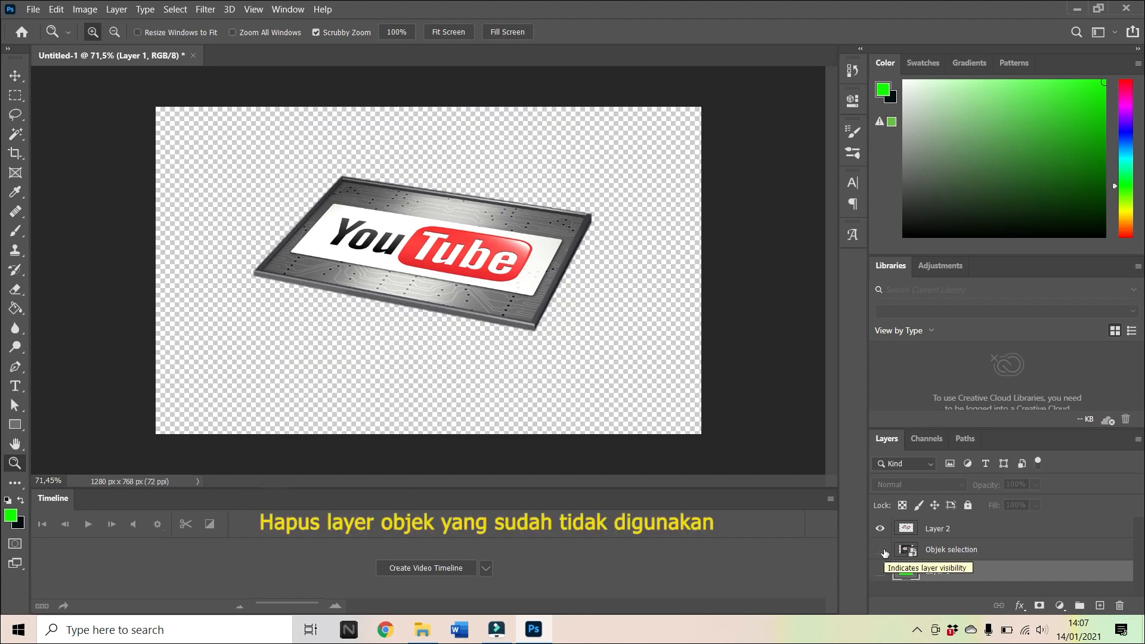
click(883, 550)
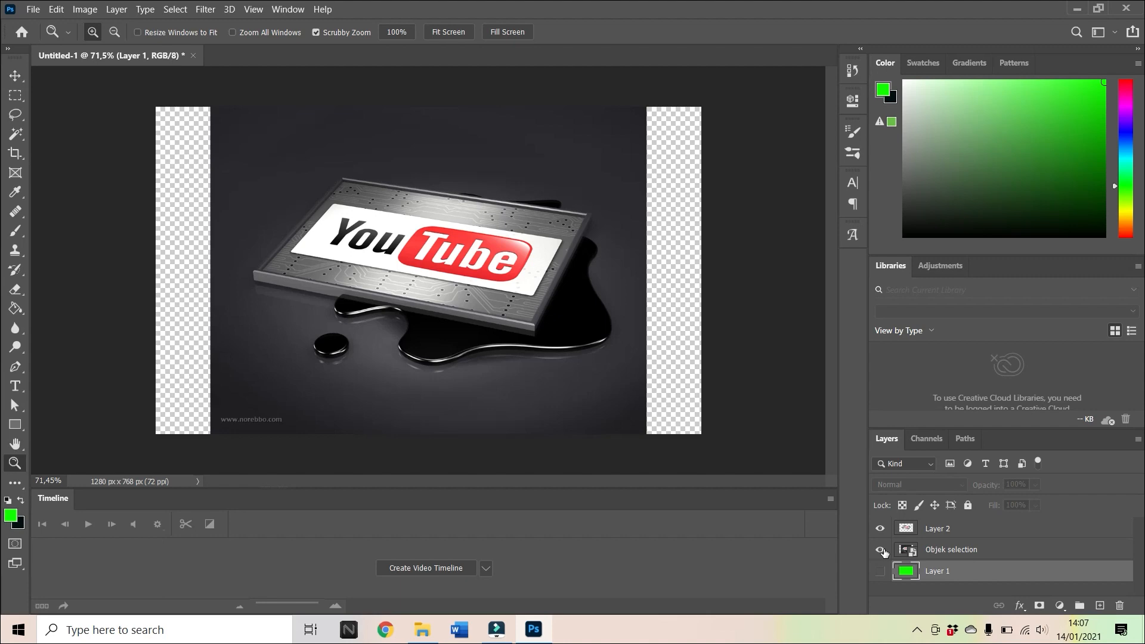
Hide the Objek selection layer and add a new empty layer directly above Layer 2.
click(881, 549)
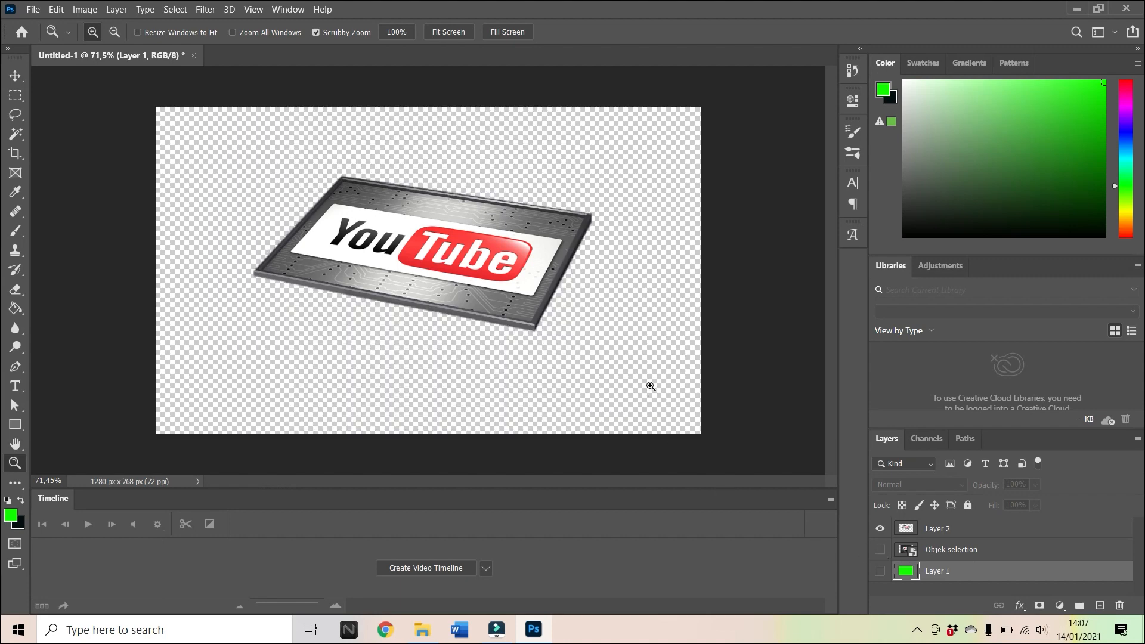
click(909, 532)
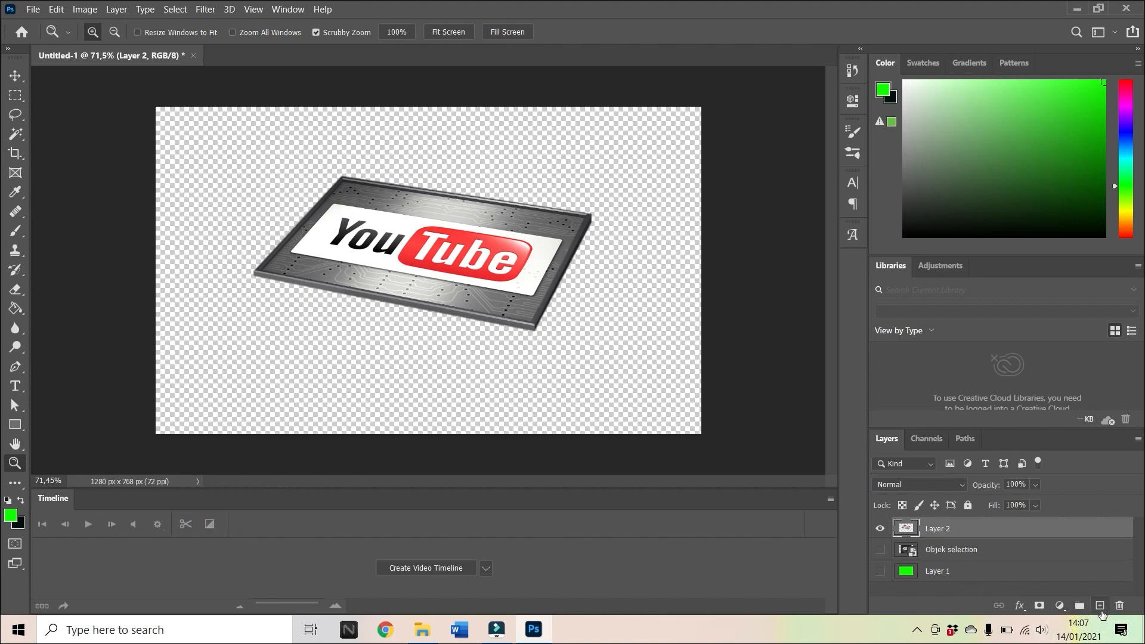
click(1100, 606)
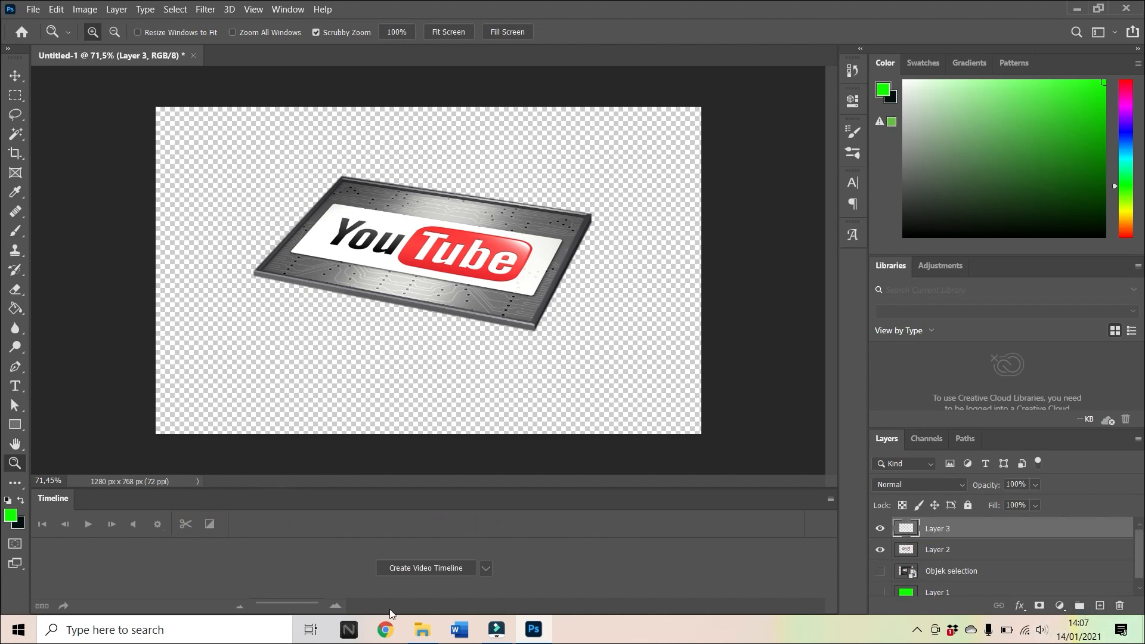
Place the facebook-3d-like-icon1-01 image from the Downloads folder into the document and hide Layer 2.
click(429, 636)
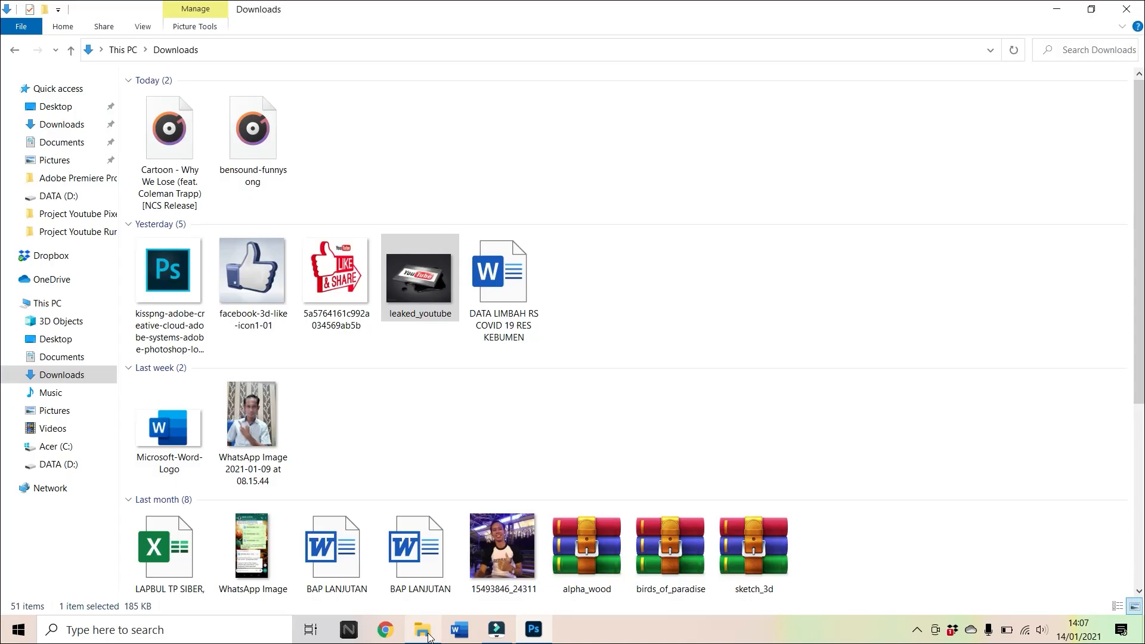
drag(255, 261, 441, 384)
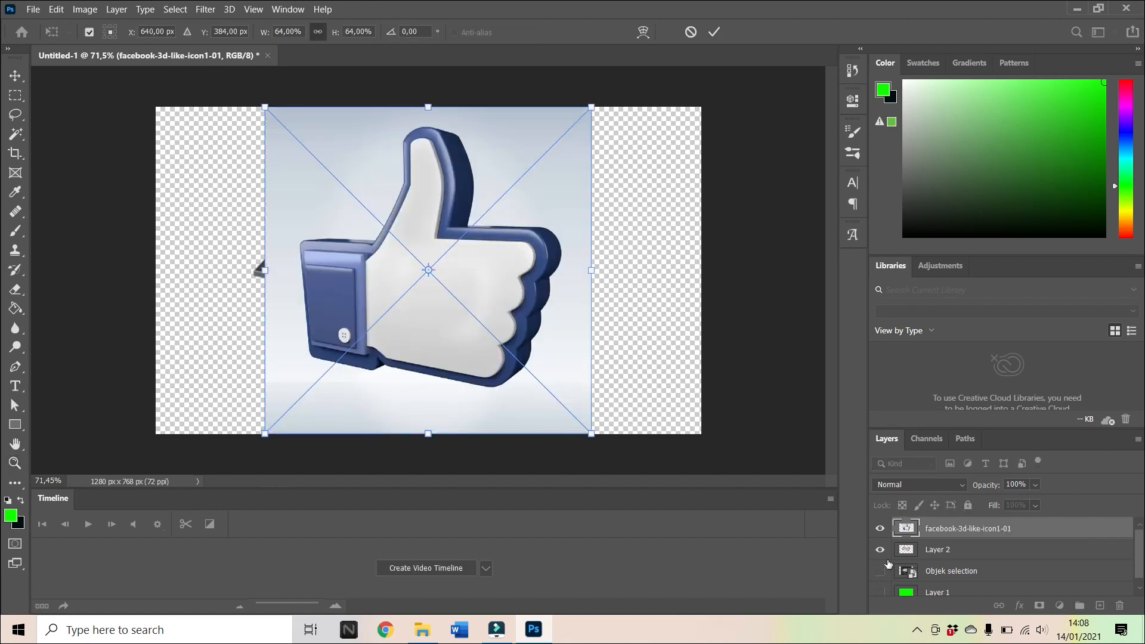
key(Return)
click(881, 550)
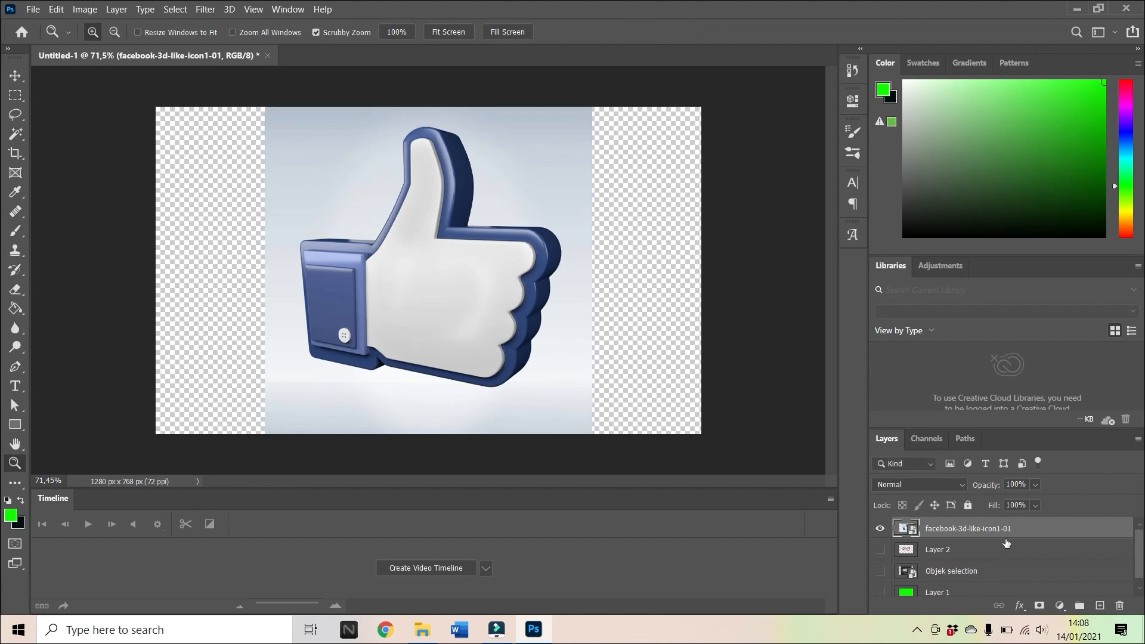
Rename the placed thumbs-up image layer as "Objek selection 2".
double_click(981, 529)
text(Ob)
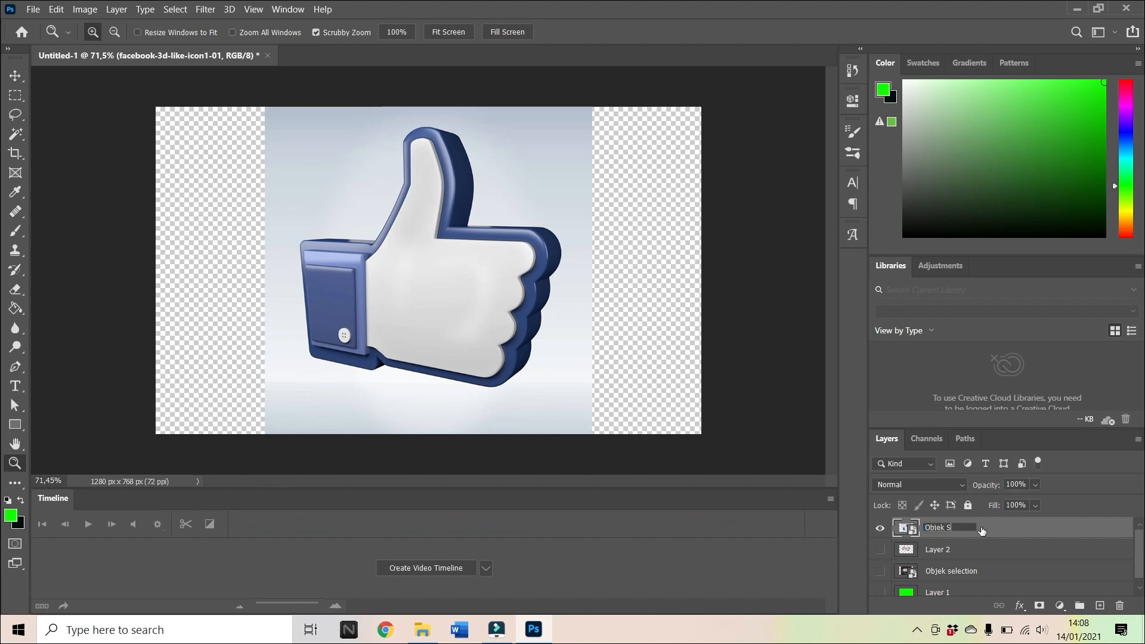
text(jek selection 2)
click(908, 529)
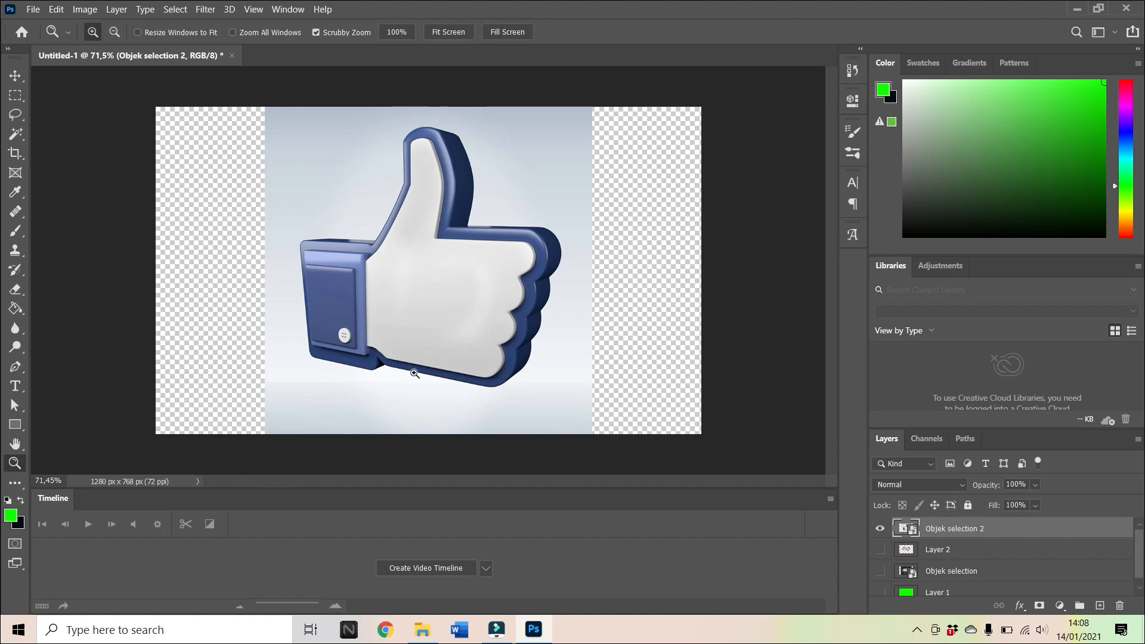
Start a Pen tool path at the notch beside the cuff and trace the cuff's bottom edge around its lower outer corner.
drag(397, 383, 428, 376)
drag(446, 377, 465, 377)
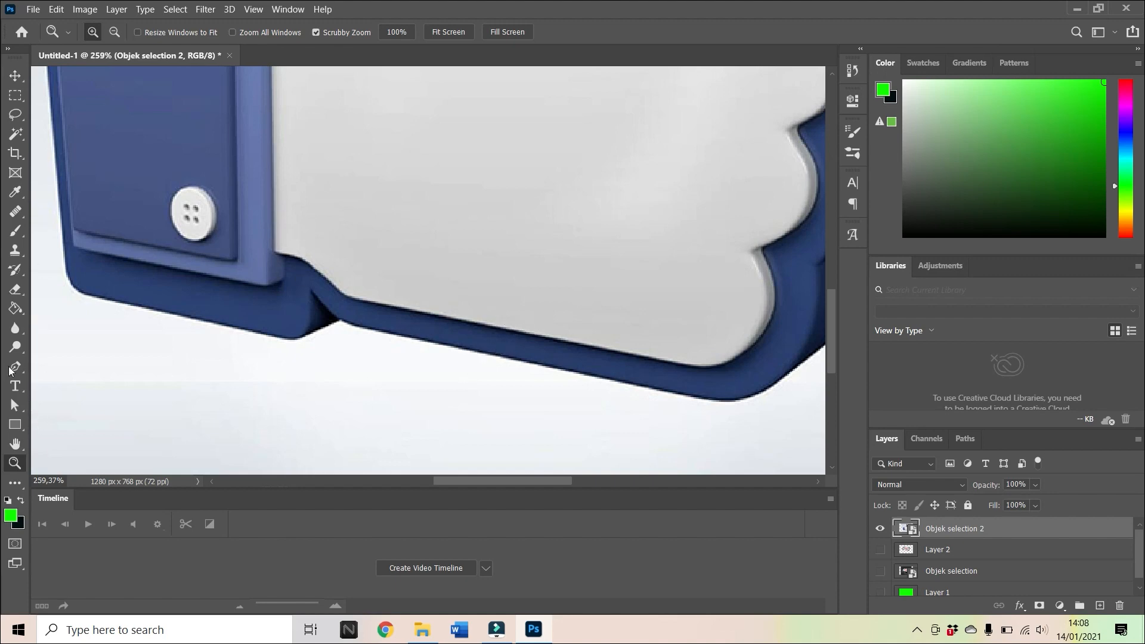
click(14, 368)
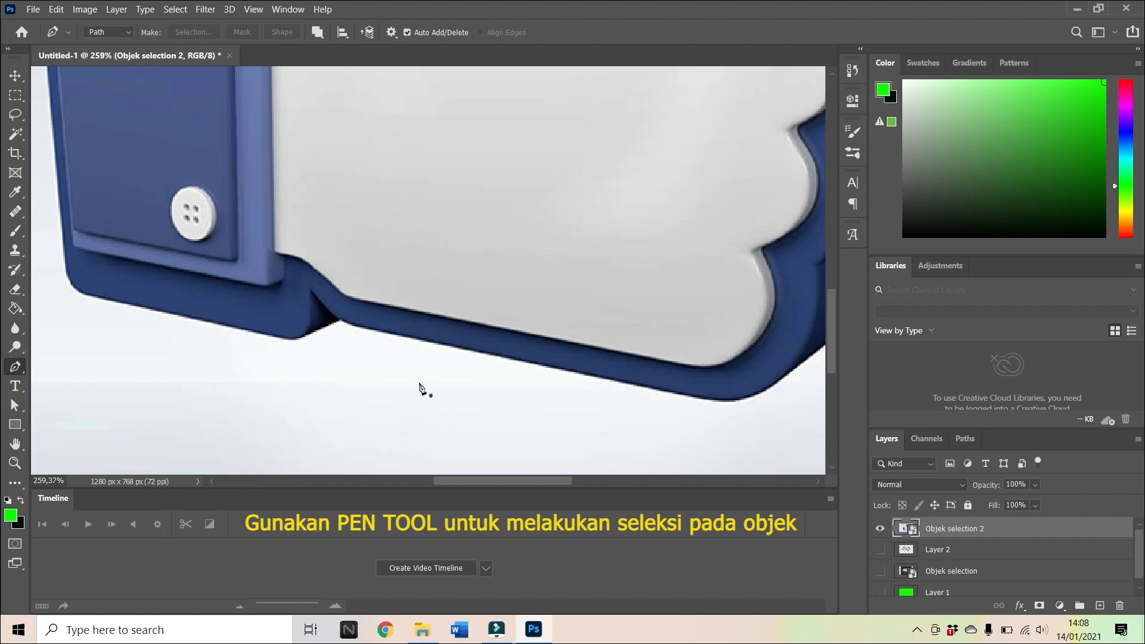
click(338, 318)
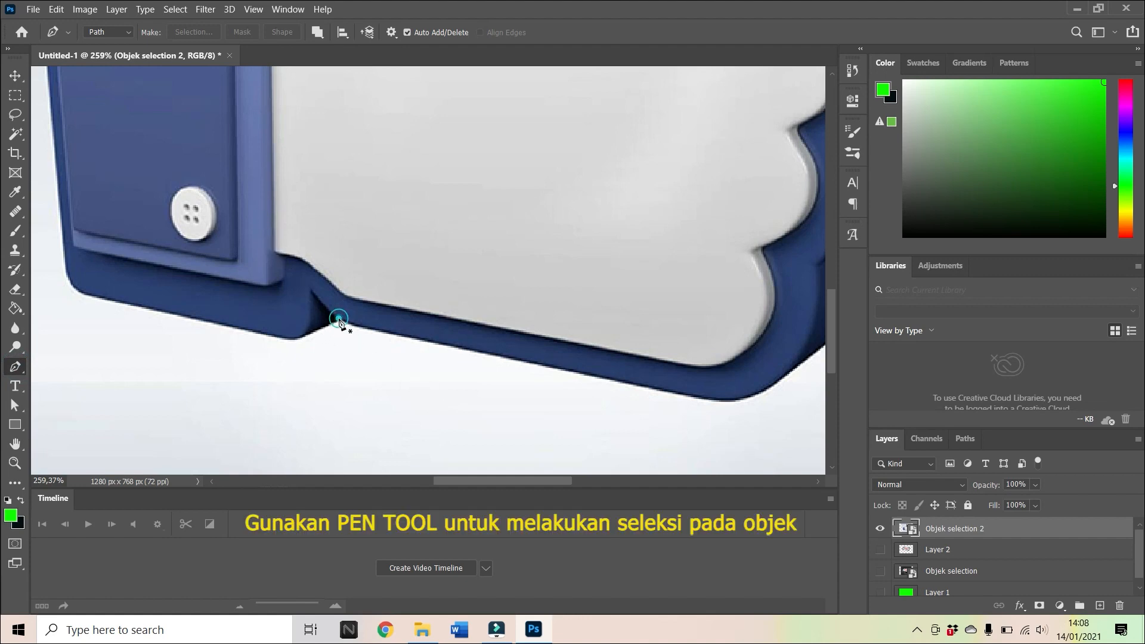
click(307, 333)
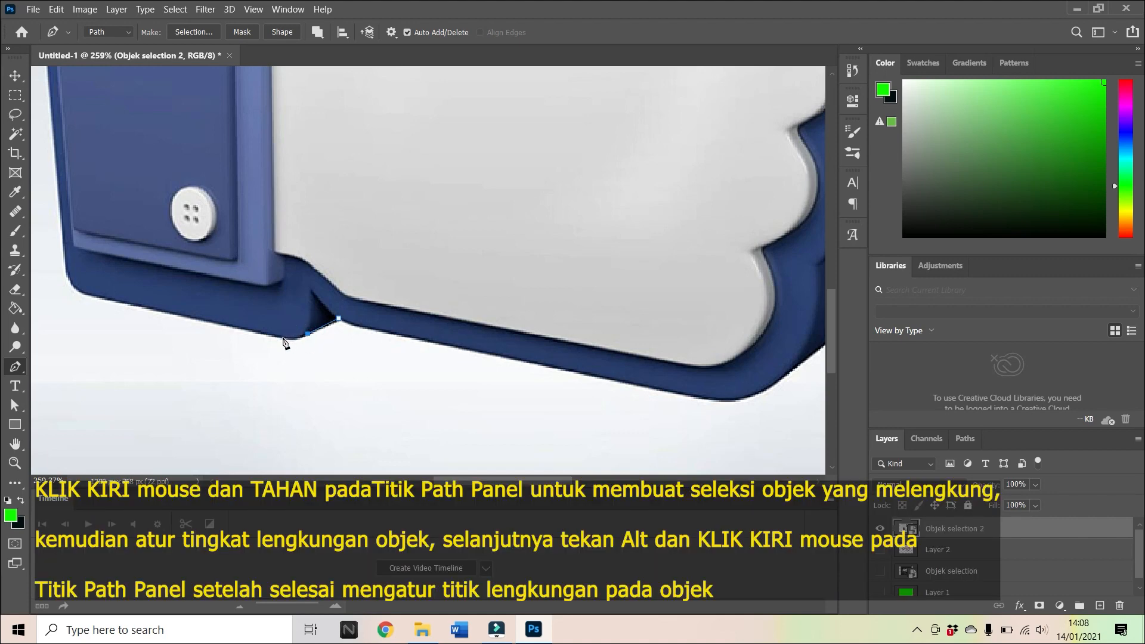
click(283, 338)
alt+click(283, 337)
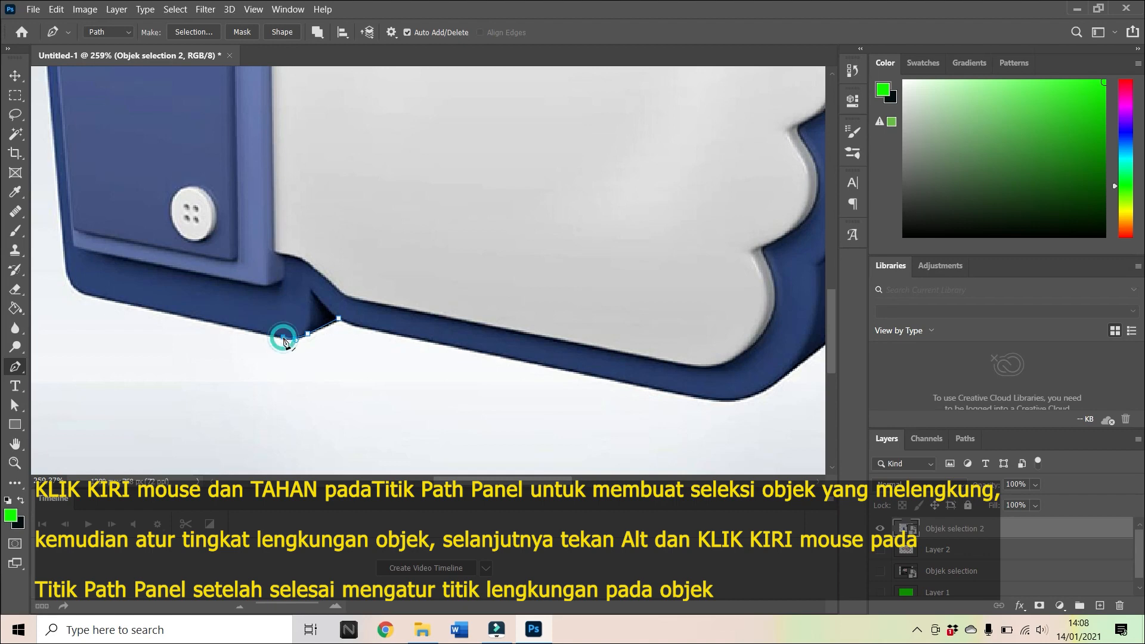
click(83, 292)
click(67, 274)
alt+click(67, 274)
Continue the path up the cuff's outer side, around its rounded upper corner and along its top edge to the base of the thumb.
drag(832, 343, 831, 296)
drag(542, 482, 512, 486)
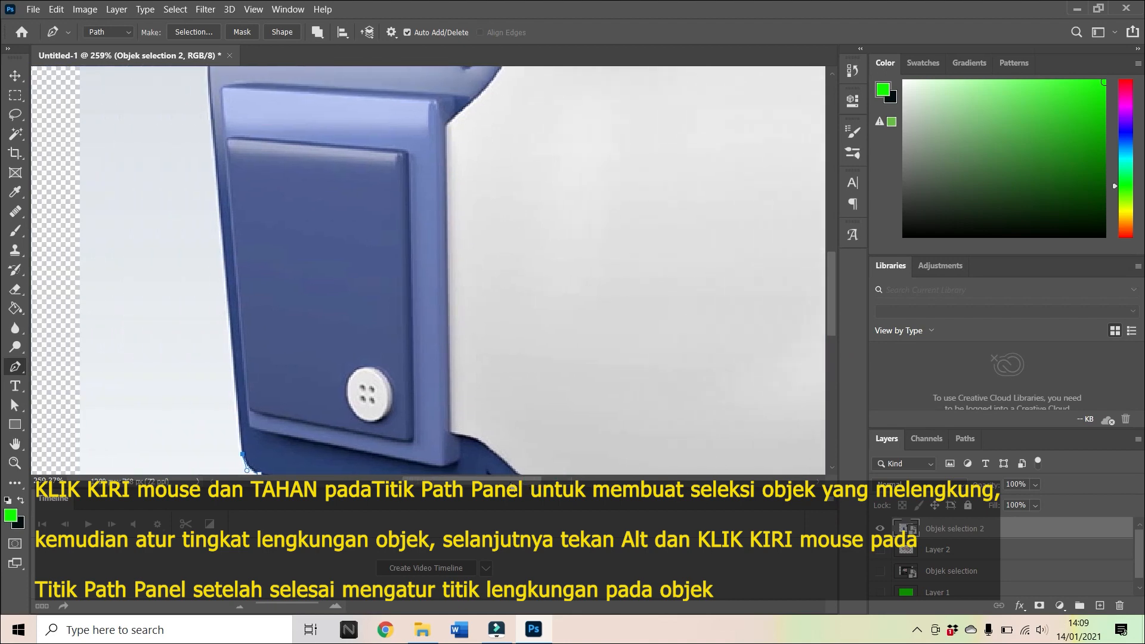
click(221, 199)
scroll(204, 168, up, 3)
click(209, 161)
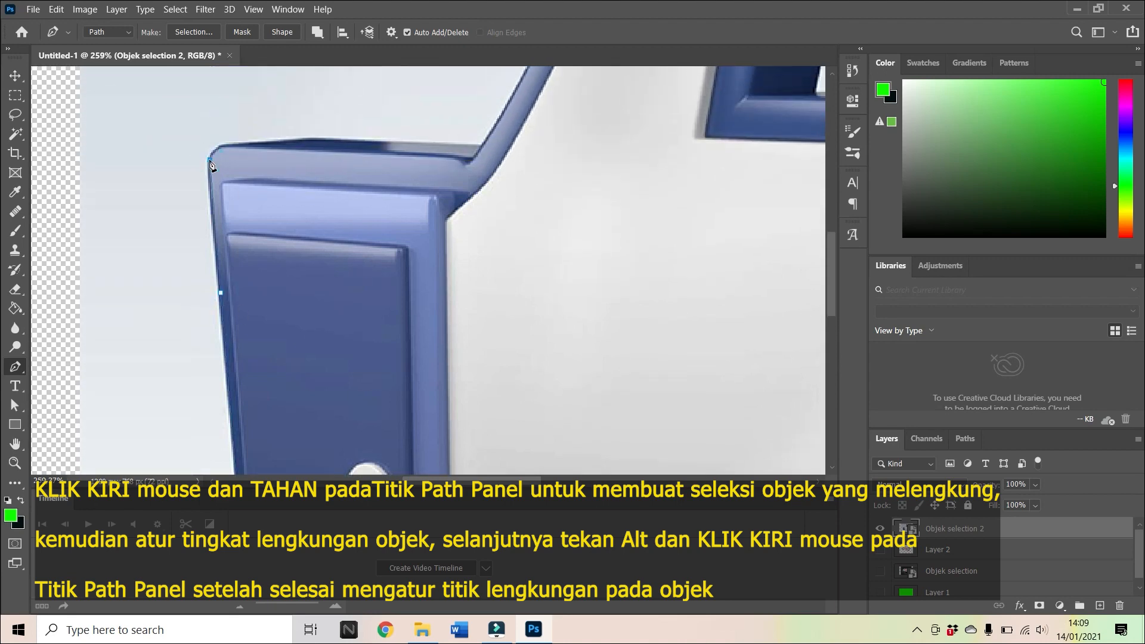
drag(224, 146, 230, 146)
alt+click(224, 146)
click(303, 140)
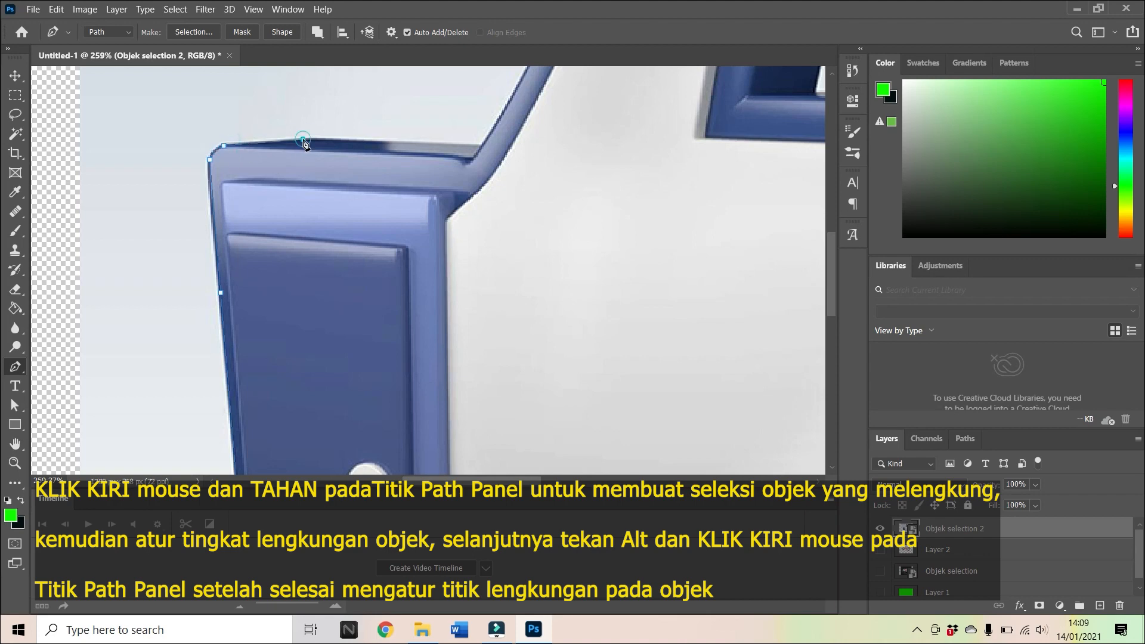
click(481, 146)
Trace the thumb's front edge with a curved segment to its bend and a straight segment up to the start of the tip.
scroll(493, 158, up, 5)
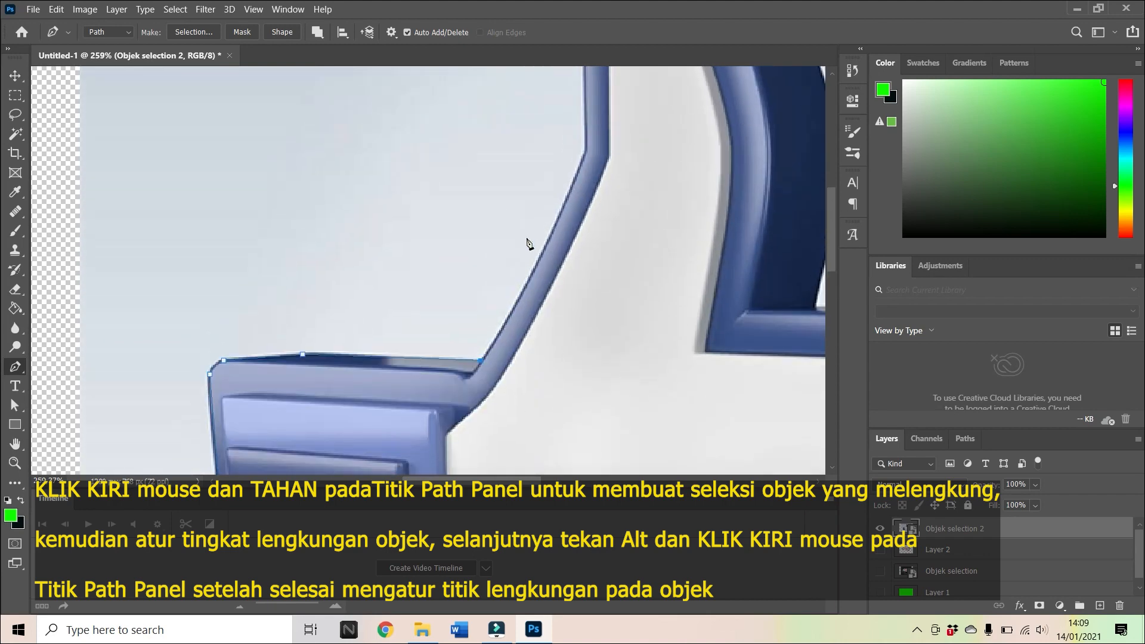
click(585, 157)
drag(586, 156, 622, 81)
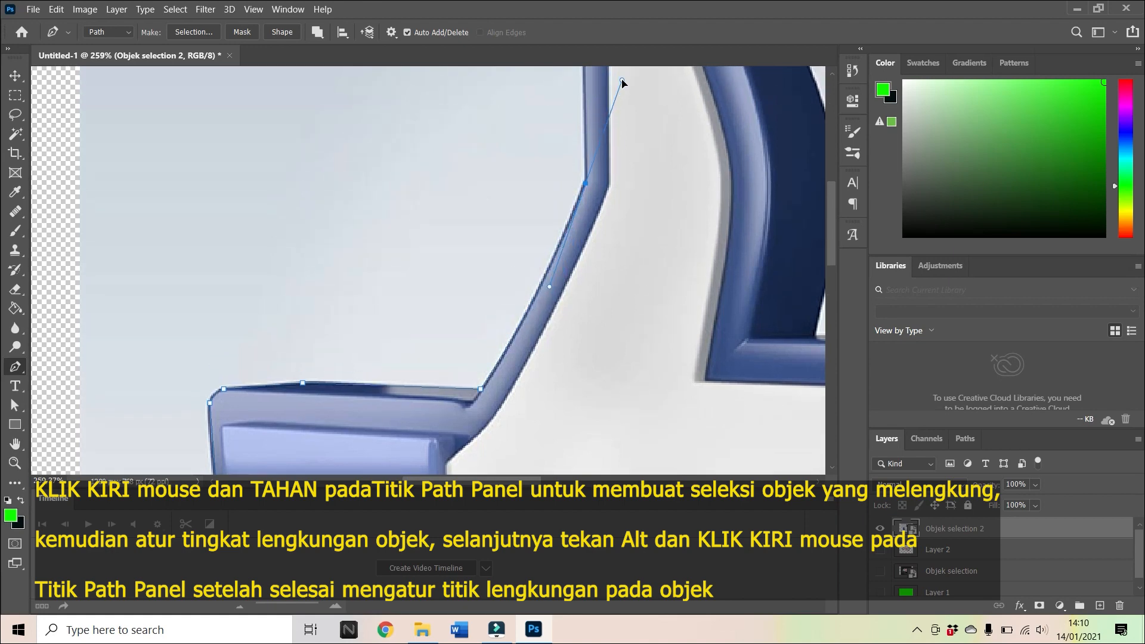
alt+click(586, 185)
scroll(587, 173, up, 3)
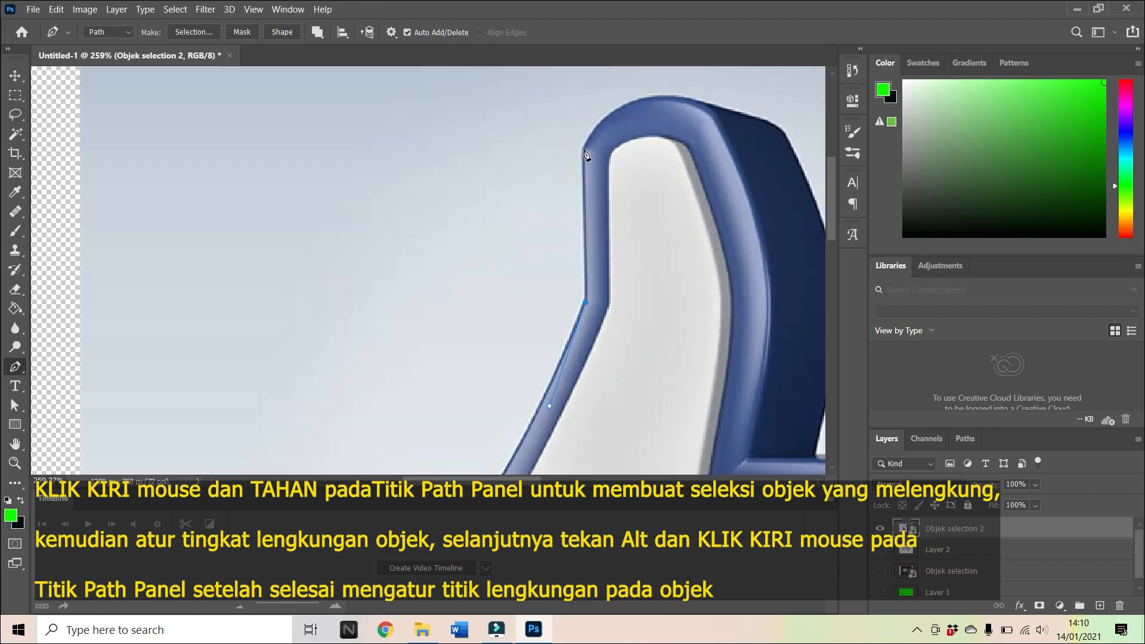
click(585, 150)
Trace the rounded thumb tip with curved segments and continue straight to the dark back corner of the thumb.
scroll(649, 261, up, 2)
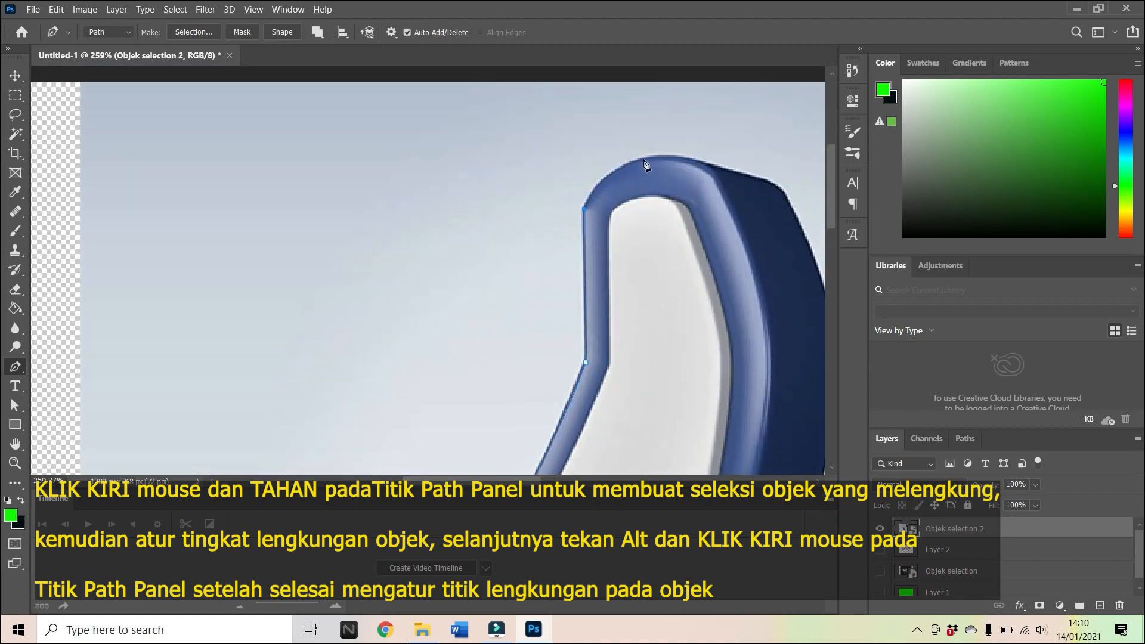
drag(660, 161, 684, 152)
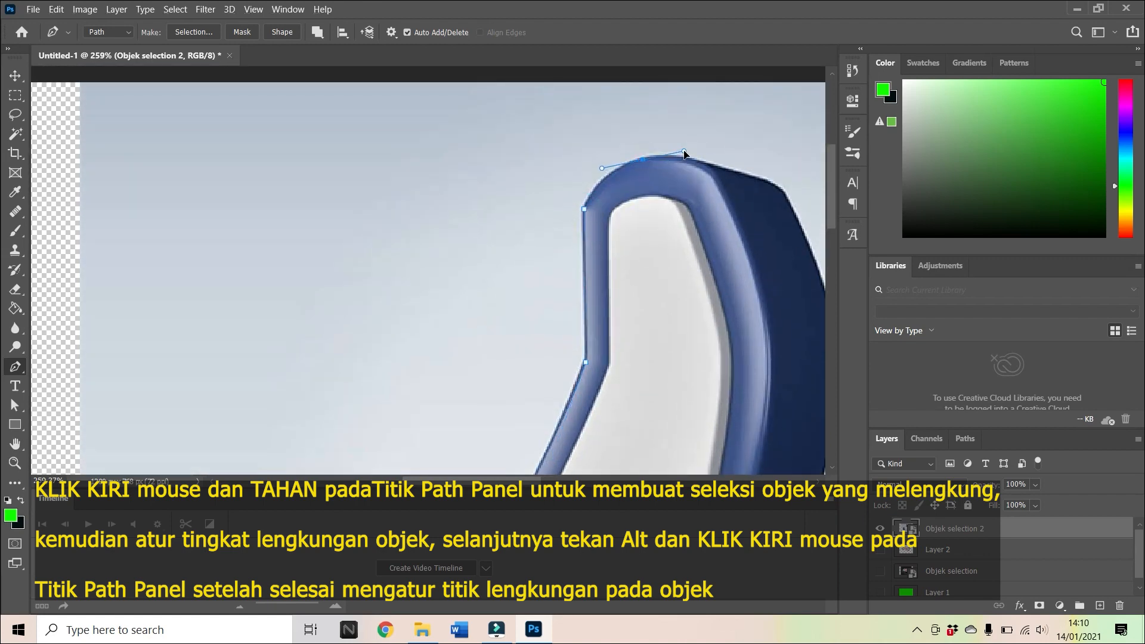
alt+click(644, 160)
drag(699, 164, 737, 169)
alt+click(699, 162)
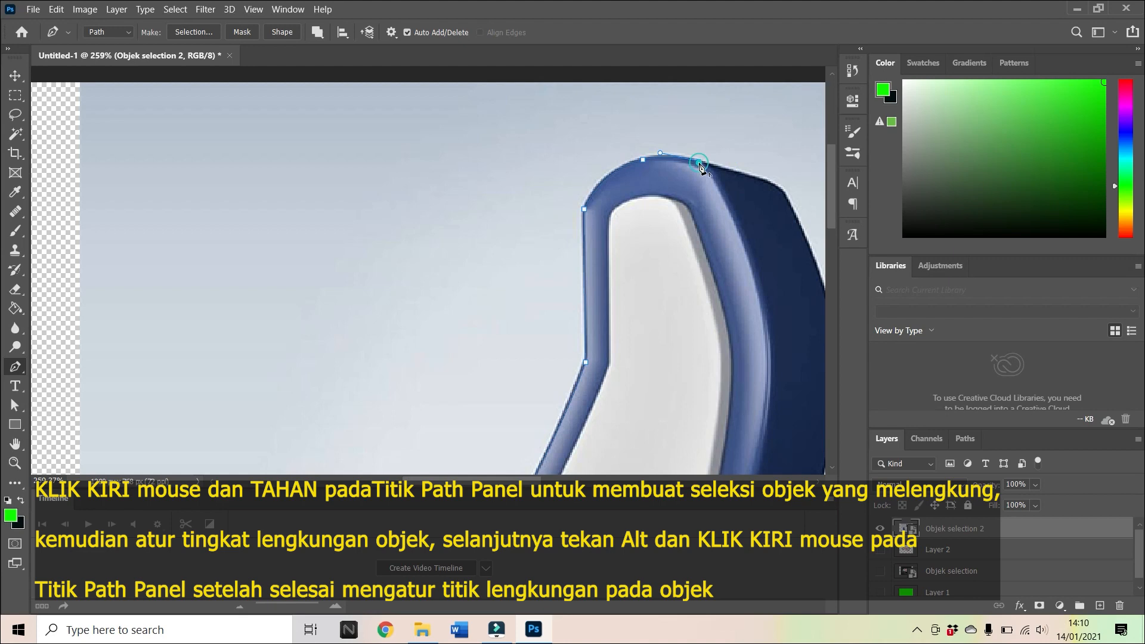
click(778, 187)
Trace the thumb's curved back edge down to the inner corner where it meets the index finger.
scroll(775, 189, down, 3)
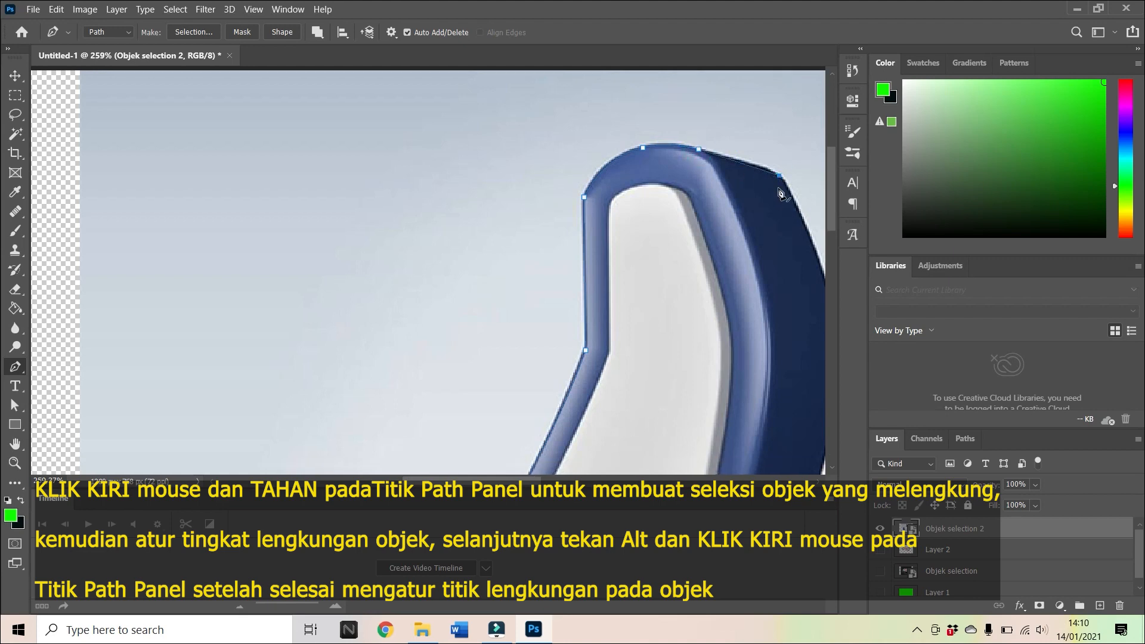
scroll(756, 202, down, 1)
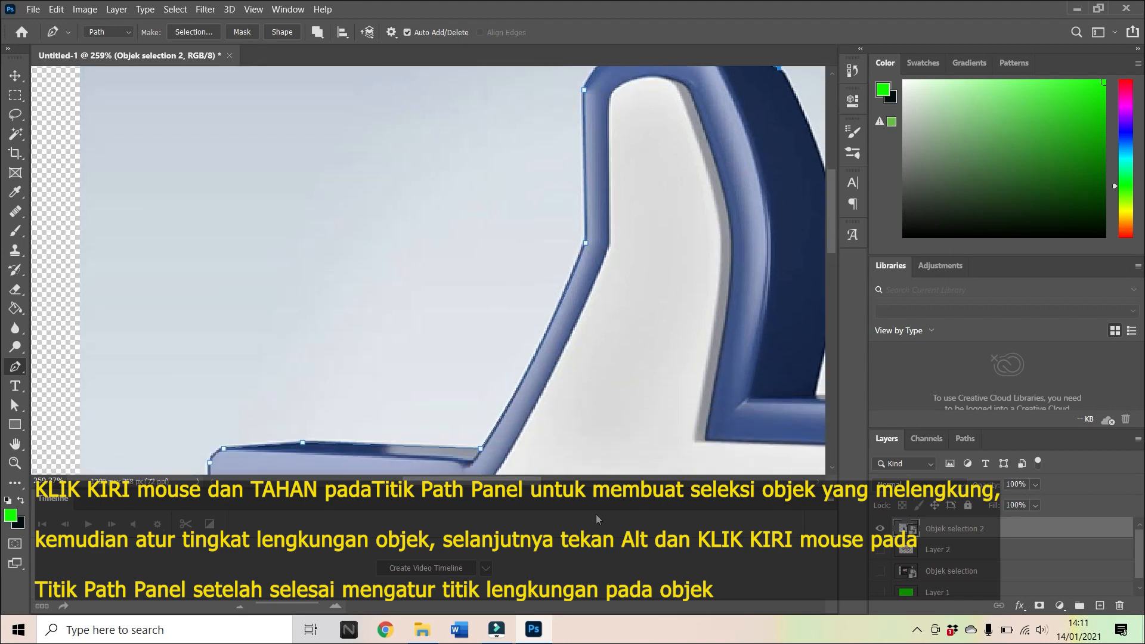
drag(526, 479, 580, 477)
scroll(528, 281, up, 1)
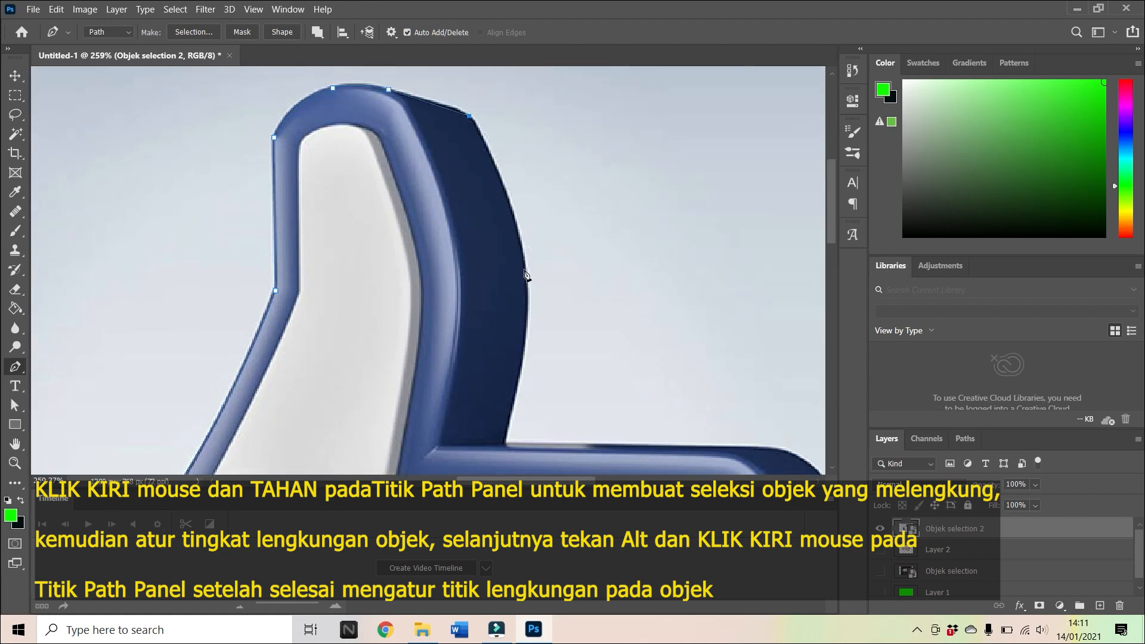
drag(524, 273, 531, 352)
alt+click(525, 274)
scroll(511, 394, down, 1)
drag(504, 387, 478, 466)
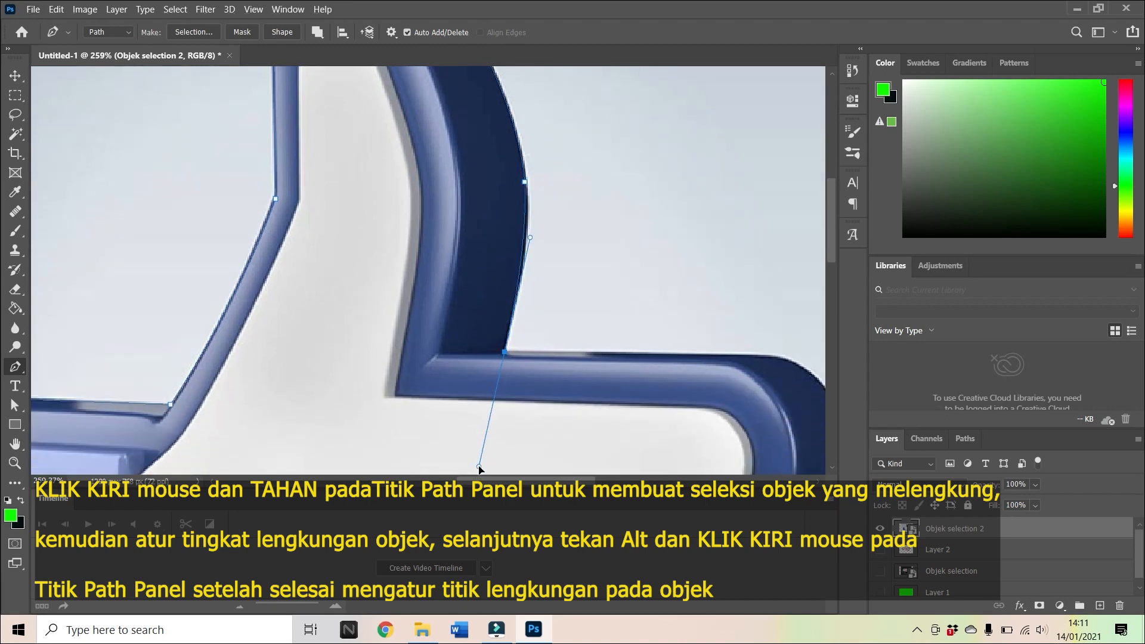
alt+click(505, 353)
Trace the index finger's straight top edge and its rounded fingertip down to the first notch between the fingers.
click(774, 356)
scroll(777, 362, down, 1)
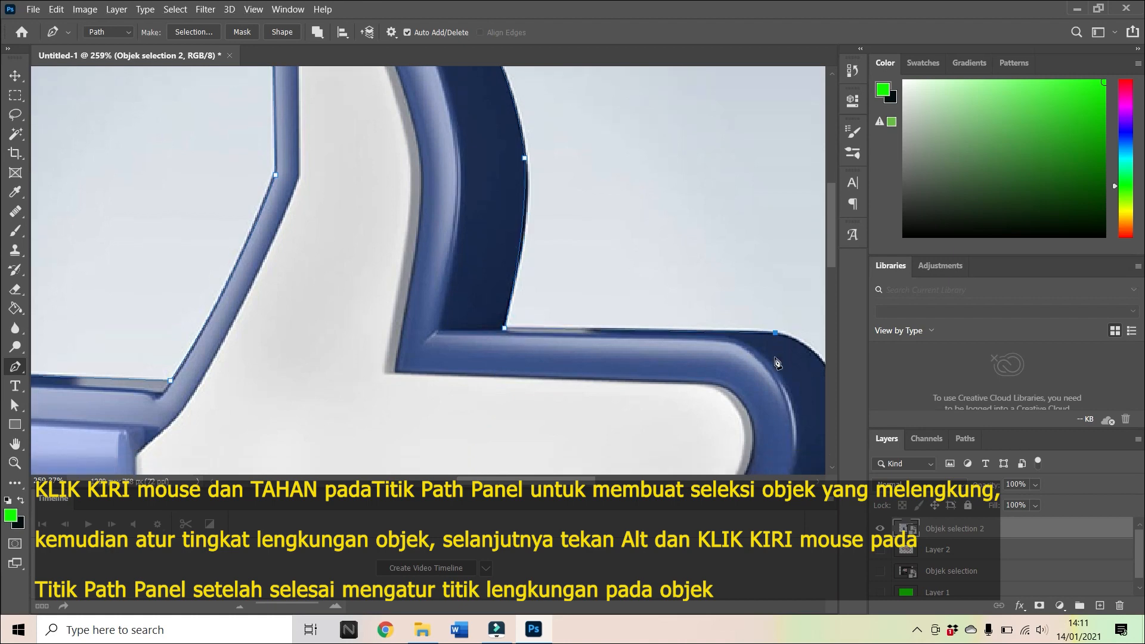
scroll(774, 359, down, 2)
scroll(775, 359, right, 6)
scroll(645, 392, down, 4)
click(564, 278)
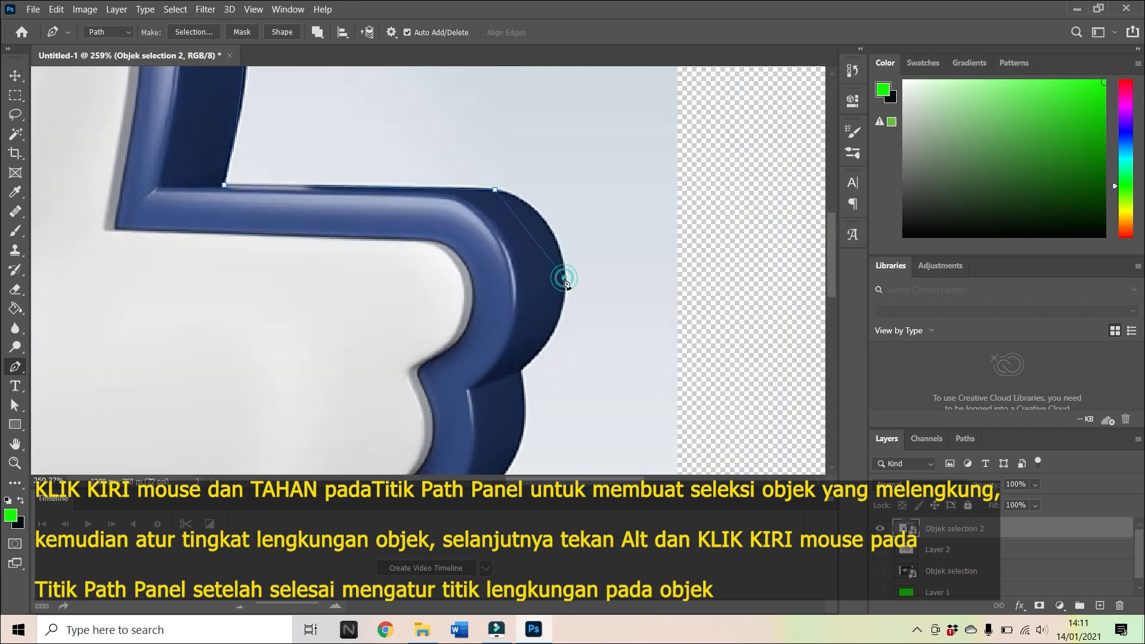
drag(564, 278, 570, 353)
alt+click(564, 278)
scroll(524, 327, down, 2)
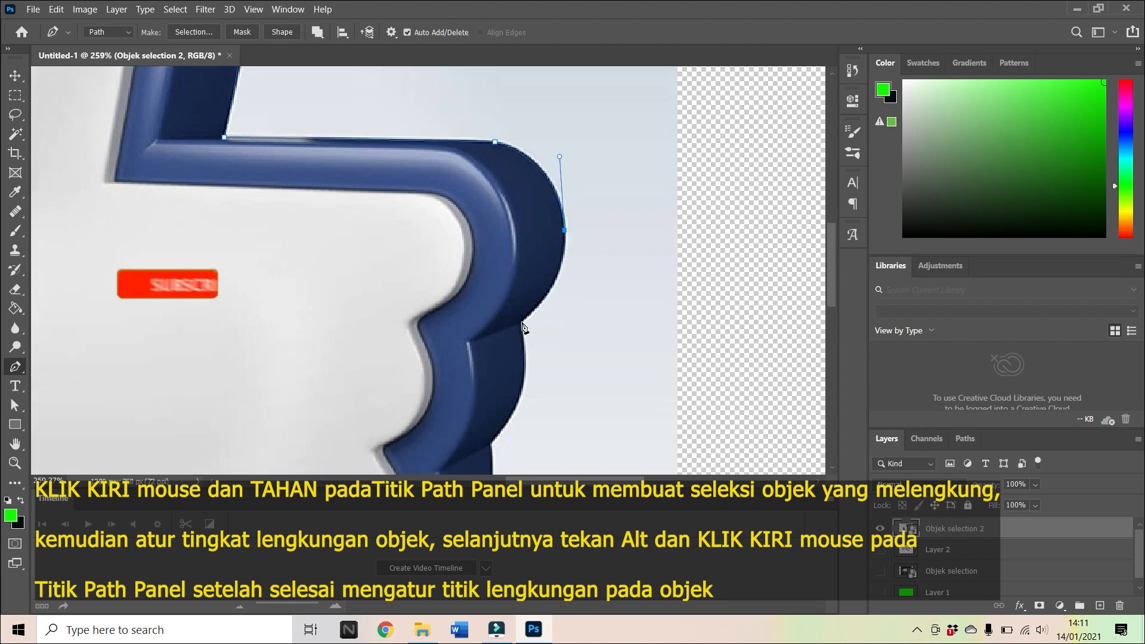
drag(520, 324, 469, 362)
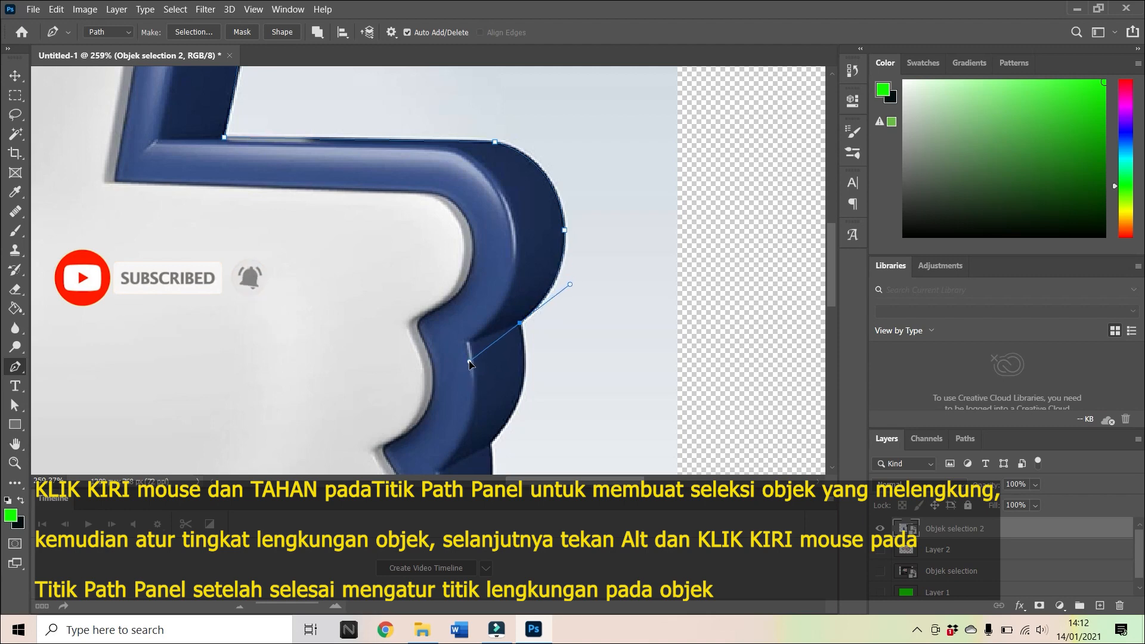
alt+click(520, 324)
Continue the path around the second and third fingertips to the notch above the lowest finger.
scroll(521, 327, down, 1)
scroll(521, 328, down, 2)
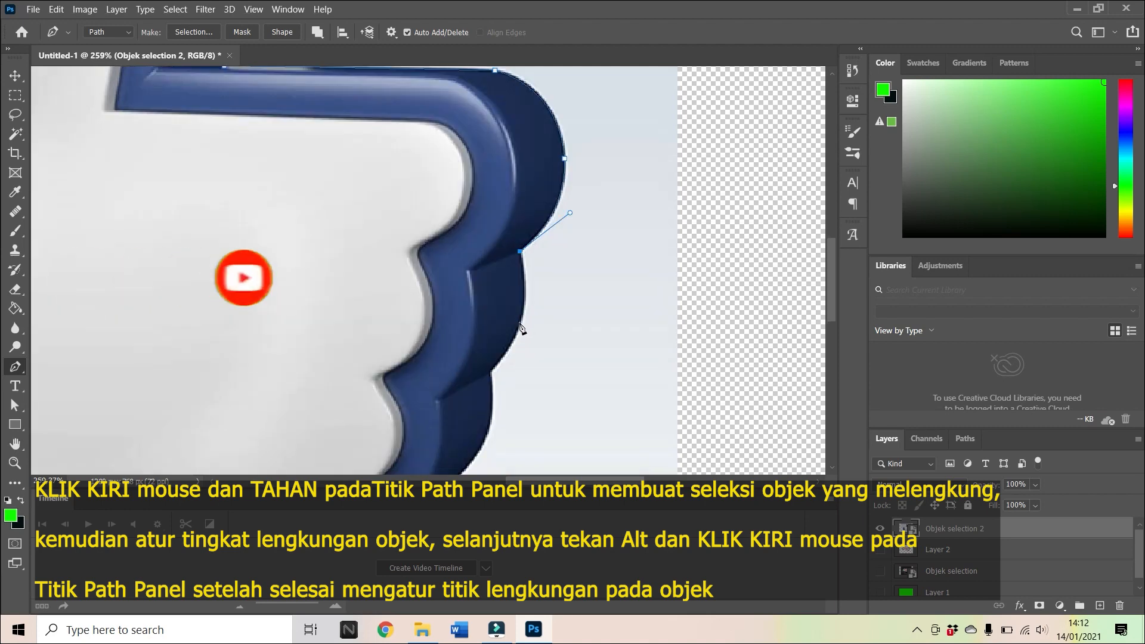
drag(519, 324, 513, 363)
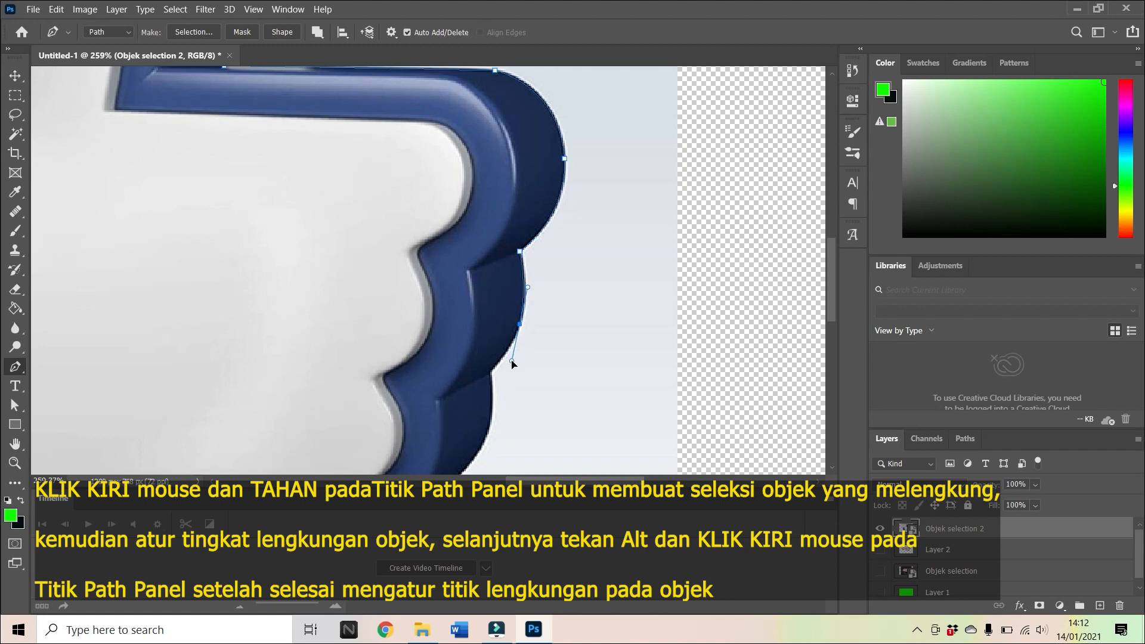
alt+click(520, 325)
drag(489, 371, 407, 445)
scroll(488, 377, down, 3)
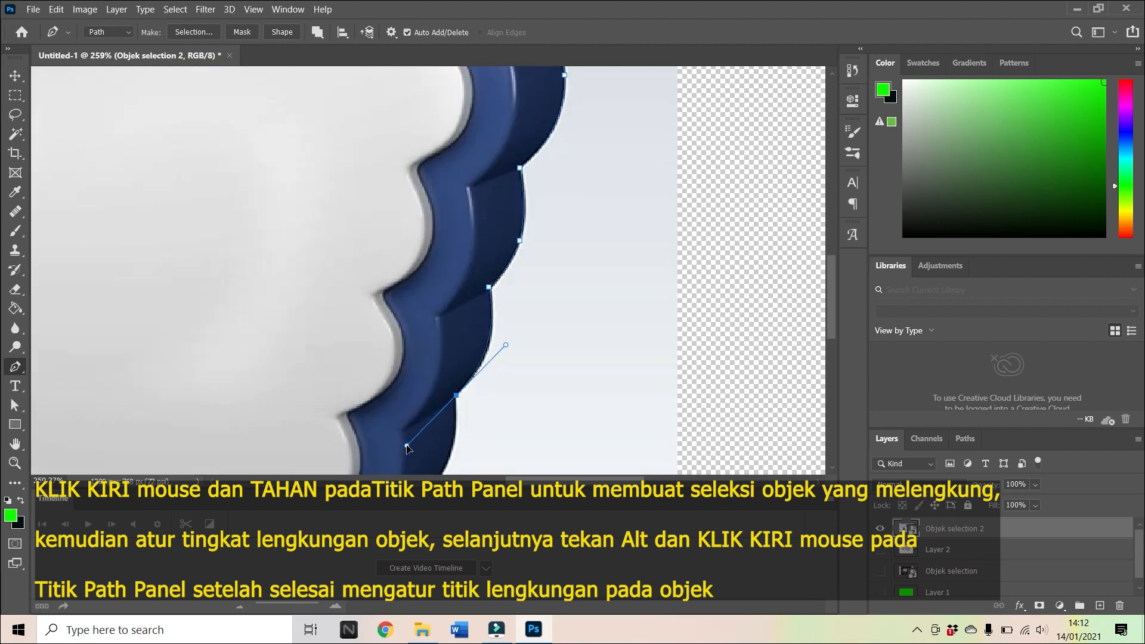
alt+click(456, 395)
Trace the lowest fingertip and the hand's rounded lower corner with curved segments, ending at the start of the straight bottom edge.
scroll(477, 389, down, 4)
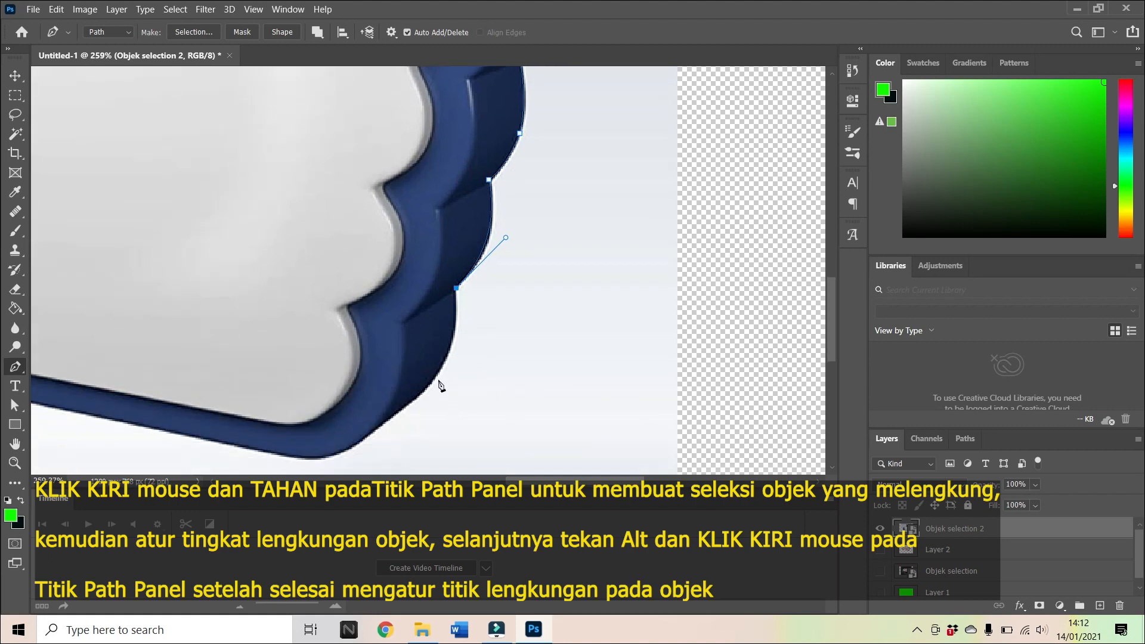
drag(417, 399, 382, 436)
key(ctrl+z)
drag(451, 344, 425, 386)
alt+click(432, 380)
drag(370, 433, 329, 459)
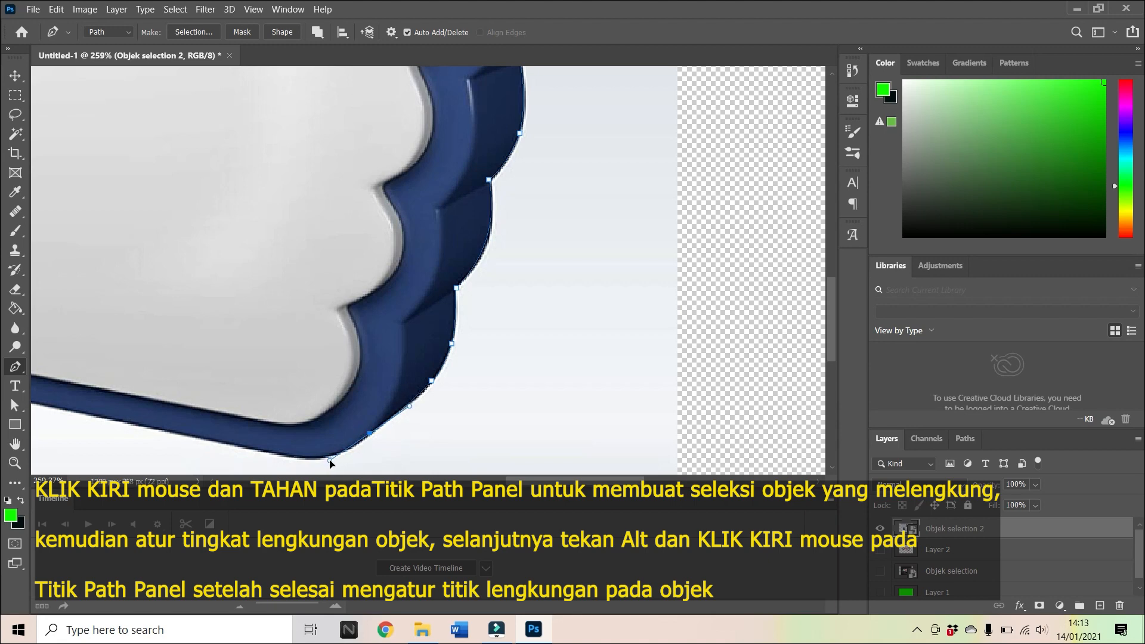
alt+click(370, 436)
drag(299, 456, 241, 460)
alt+click(298, 458)
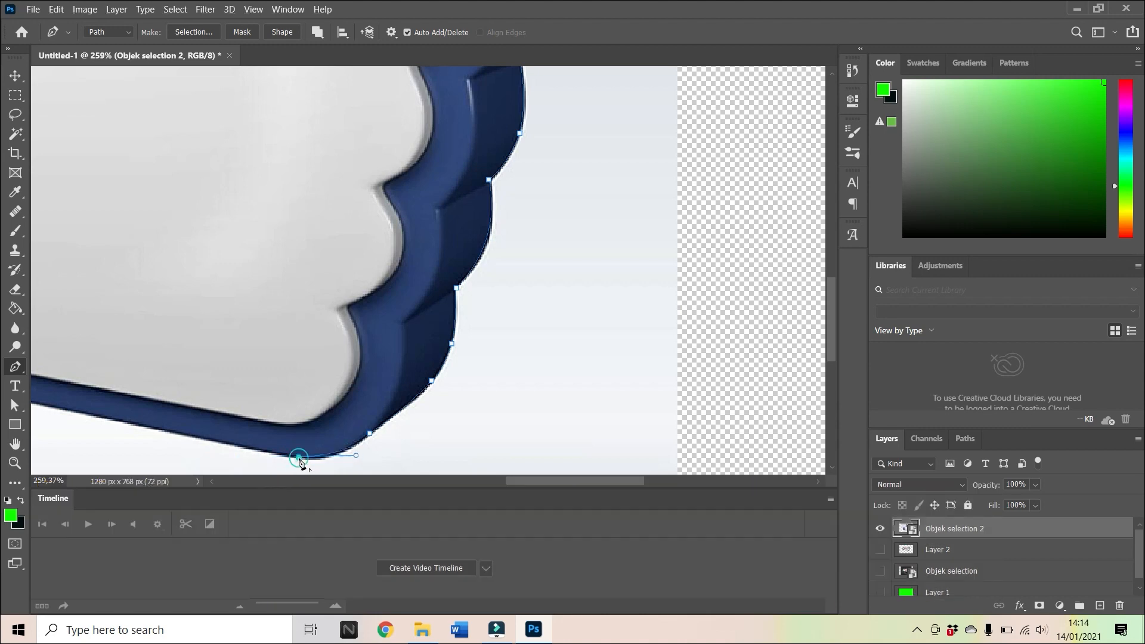
Close the path along the hand's straight bottom edge at its starting point in the cuff notch.
drag(530, 481, 473, 480)
click(276, 377)
click(277, 378)
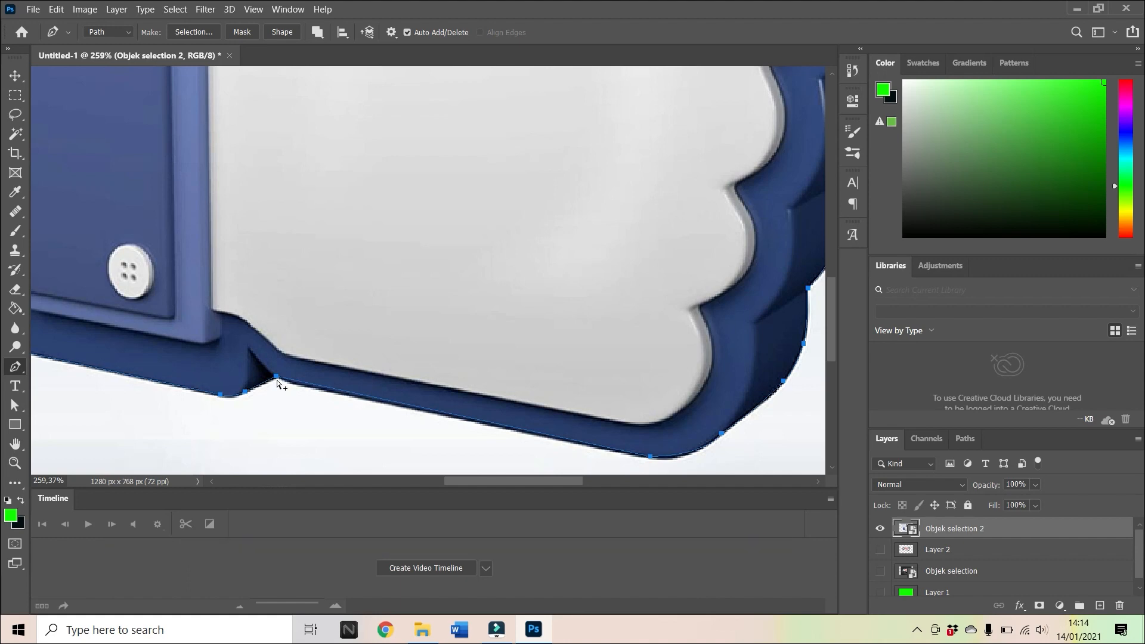
Convert the closed path around the thumbs-up hand into a selection and feather its edges.
key(ctrl+alt+Return)
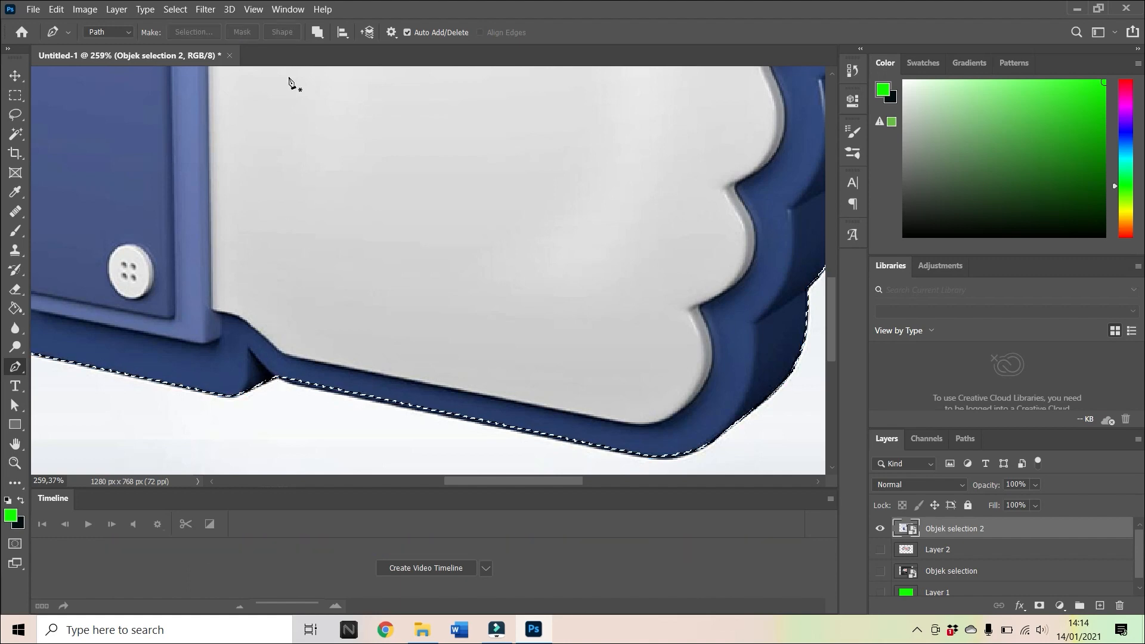
click(175, 10)
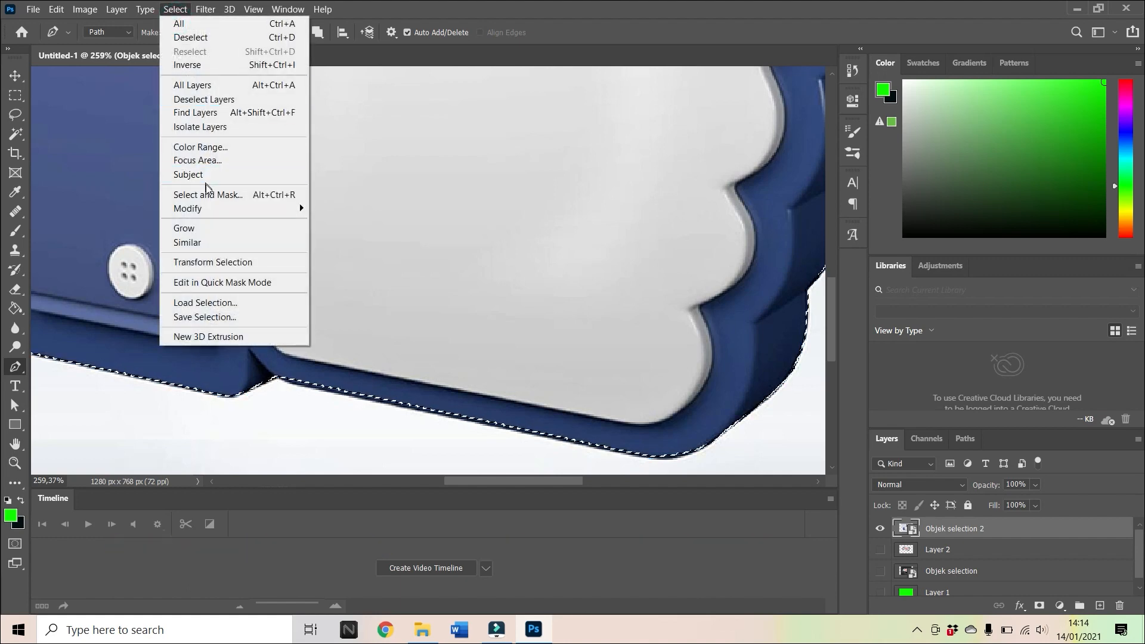
click(249, 208)
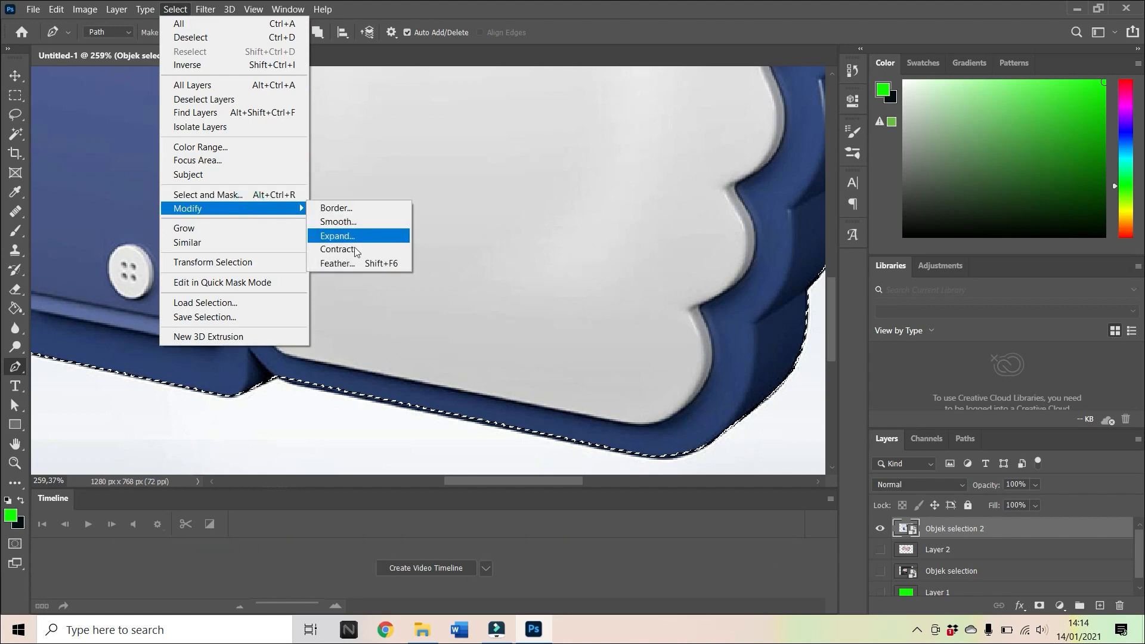
click(356, 262)
click(644, 196)
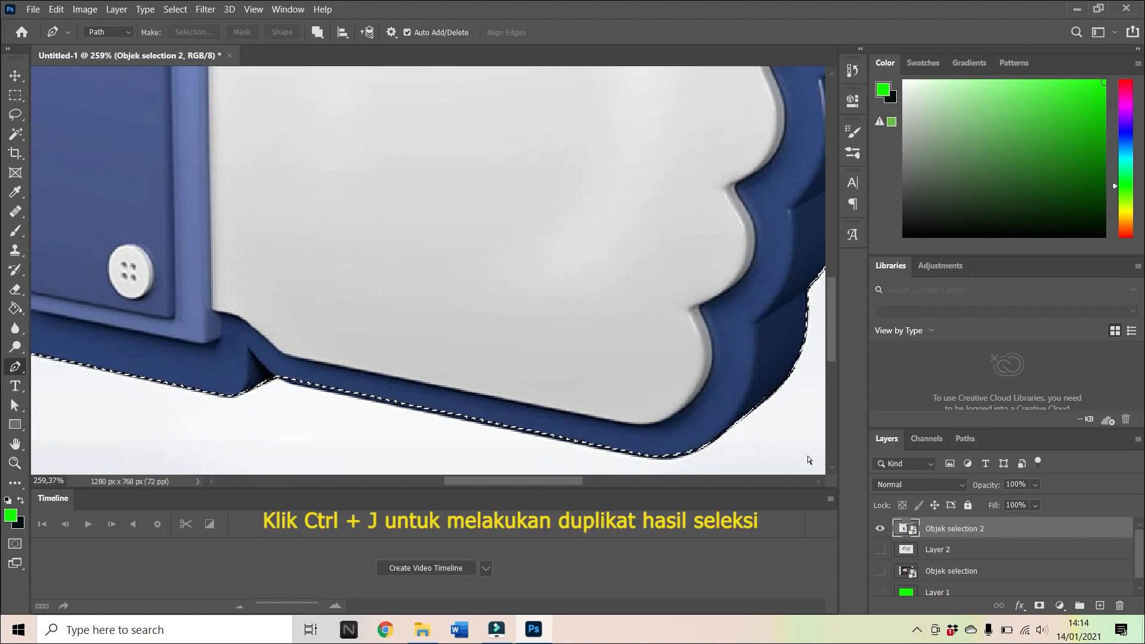
Copy the selected hand to its own layer and display it against the green Layer 1 with Objek selection 2 hidden.
key(ctrl+j)
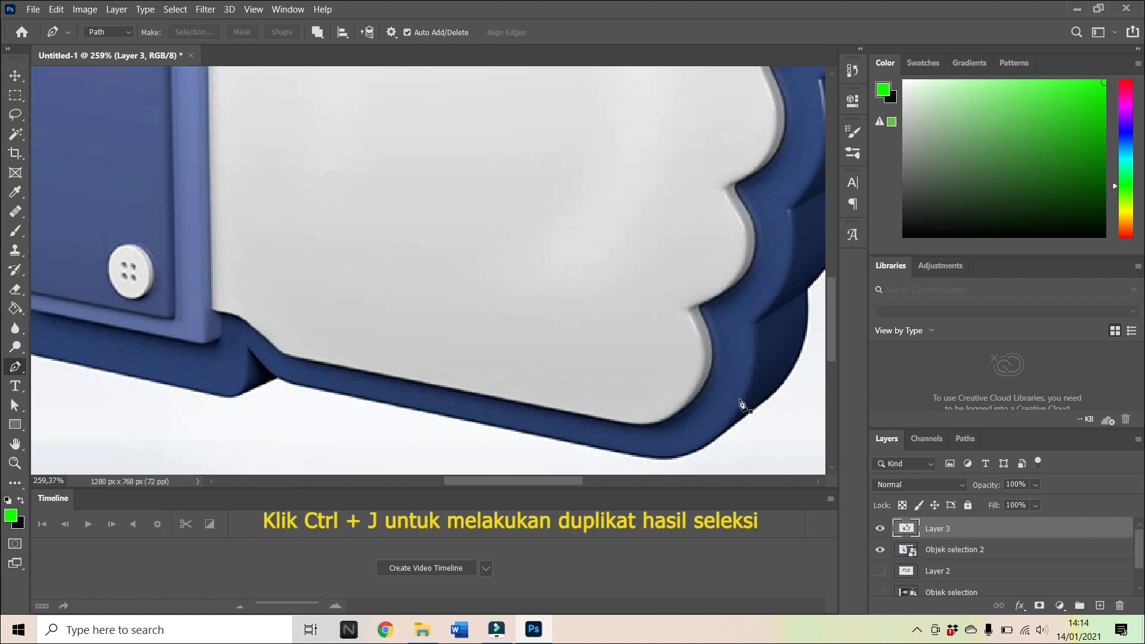
click(15, 463)
drag(633, 230, 585, 258)
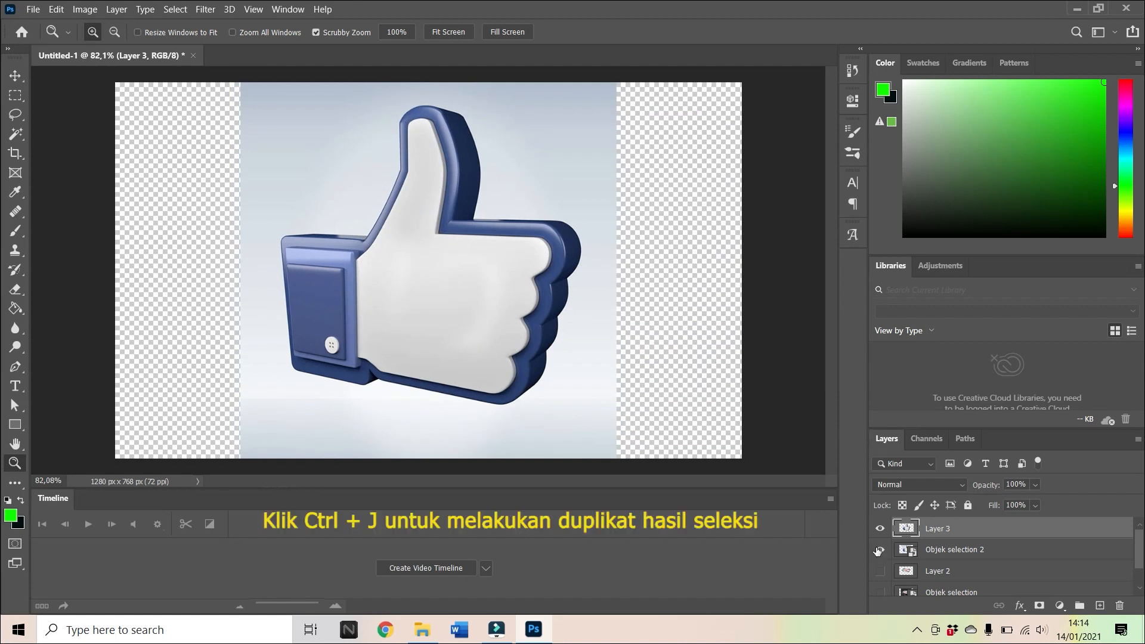
click(879, 570)
click(880, 550)
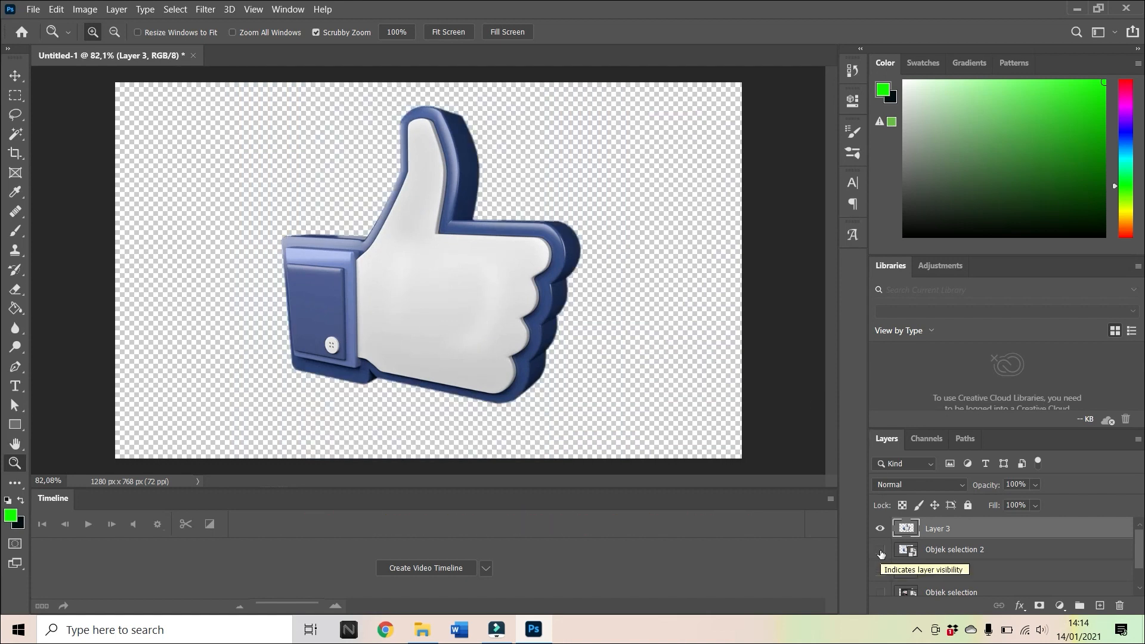
scroll(900, 572, down, 1)
click(881, 585)
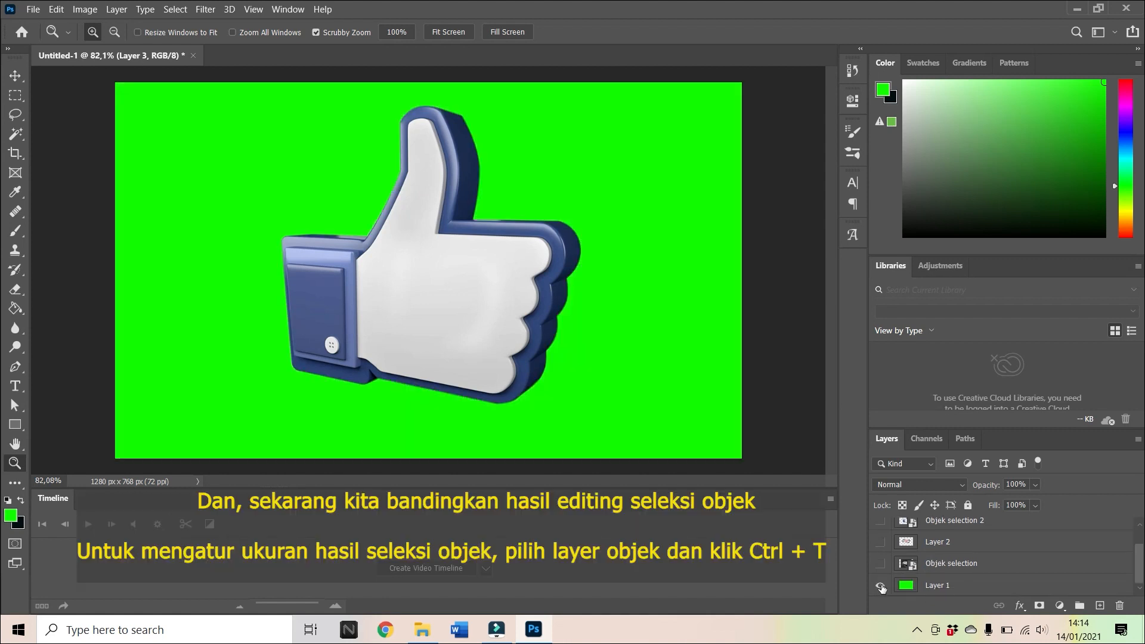
Scale the cut-out hand on Layer 3 to about 38% and place it in the canvas's upper-right corner.
scroll(892, 584, up, 1)
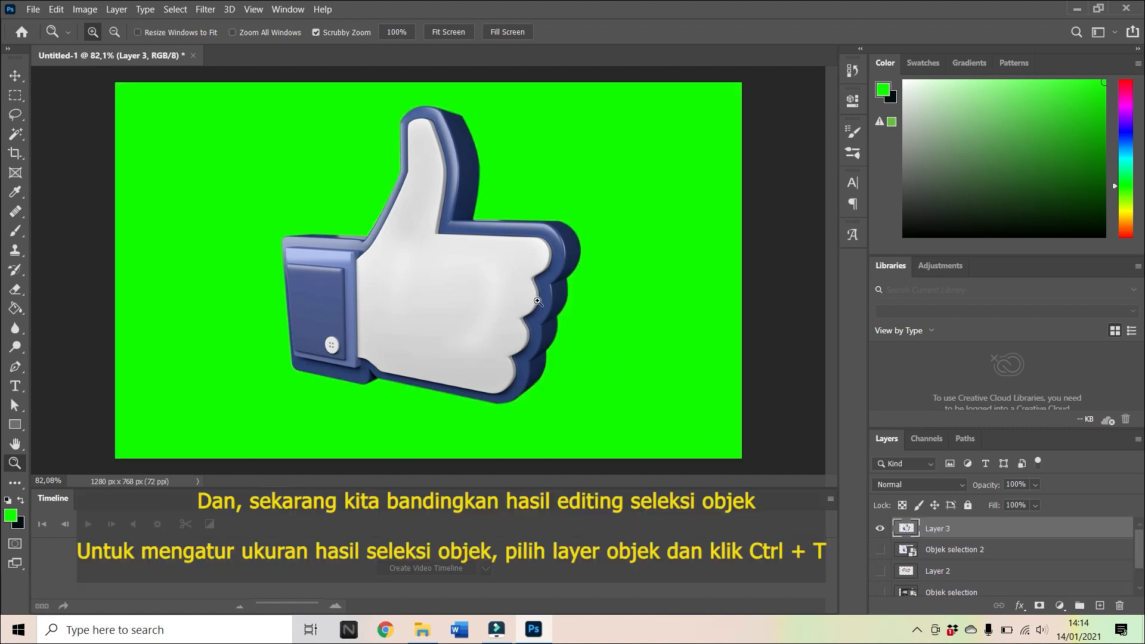
key(ctrl+t)
drag(583, 404, 674, 204)
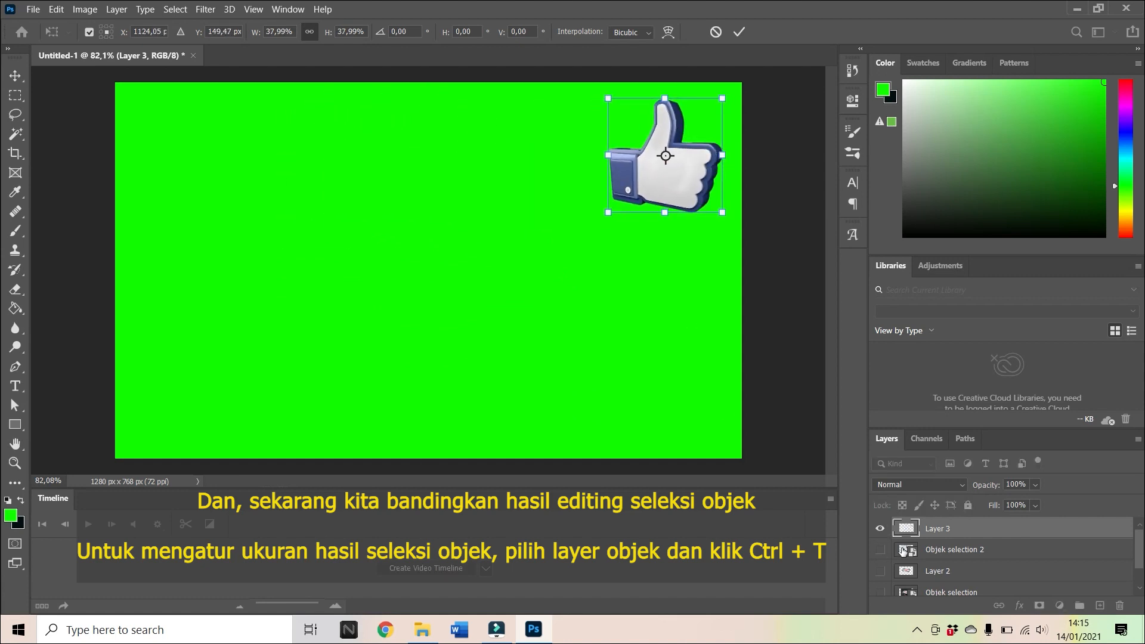
Show the Objek selection 2 photo, scale it to about 33.4%, and place it in the canvas's upper-left corner.
click(880, 550)
key(ctrl+t)
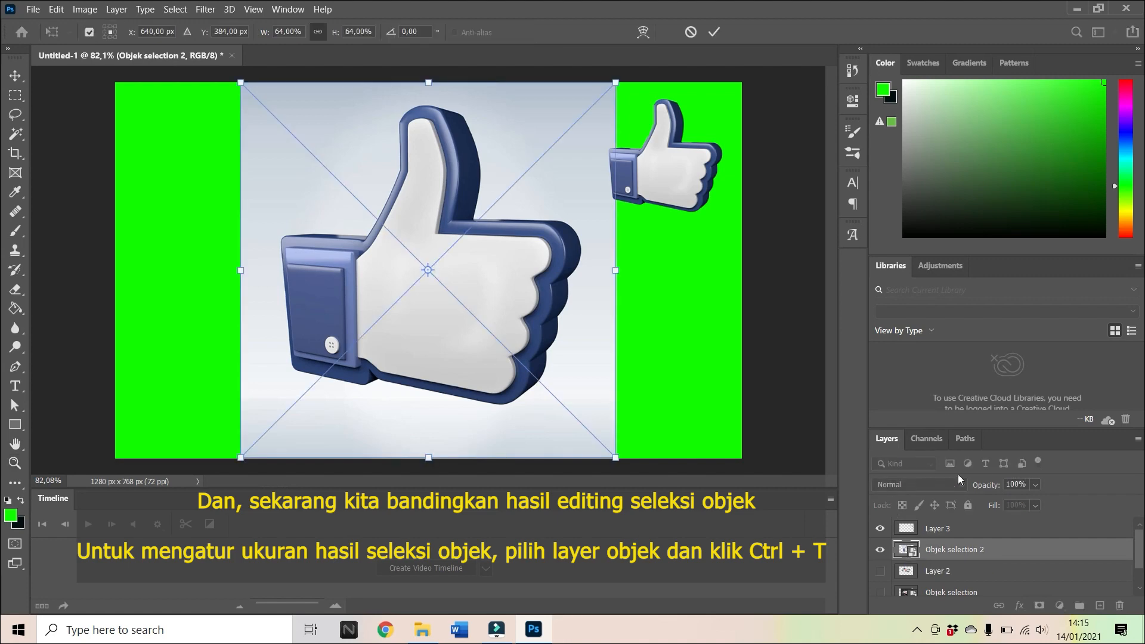
drag(617, 457, 436, 278)
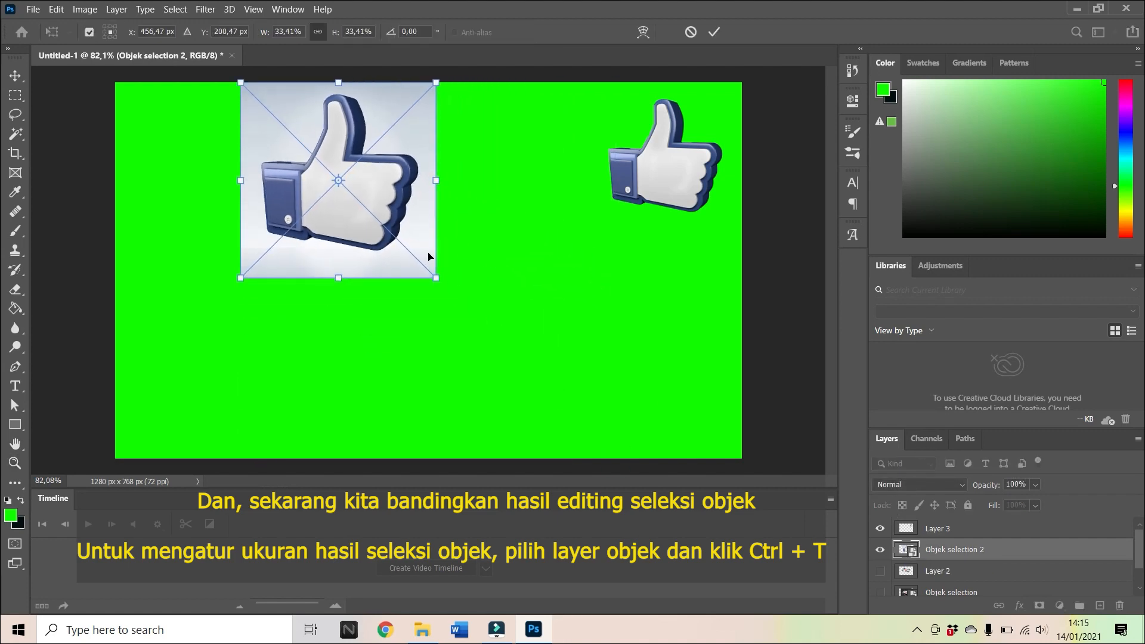
drag(364, 225, 255, 233)
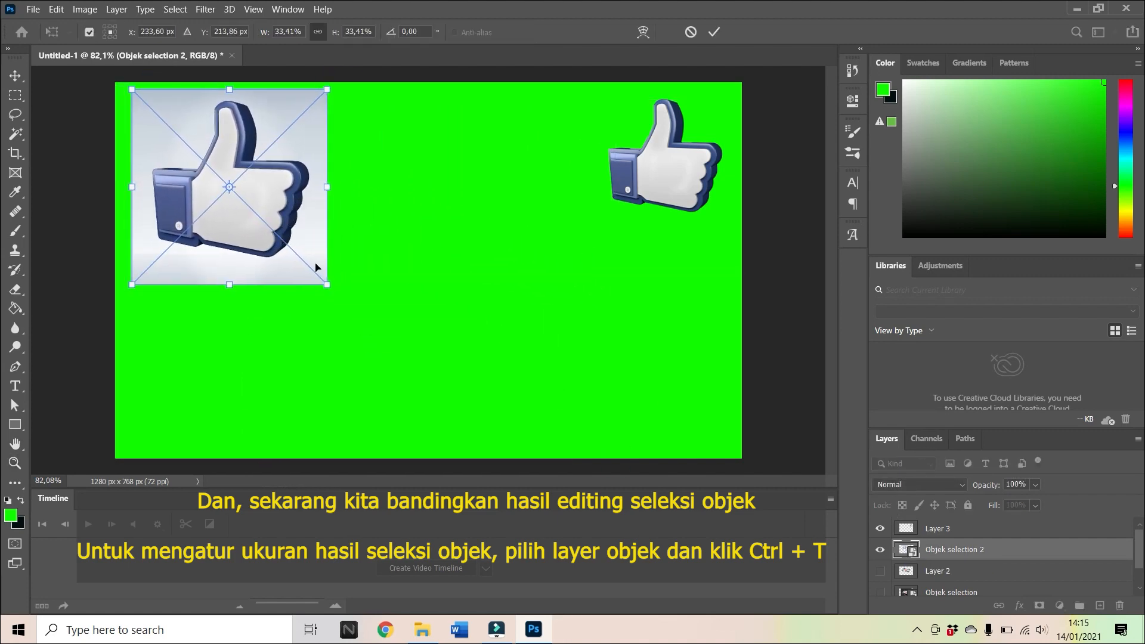
Show the cut-out YouTube board on Layer 2, scale it to about 57%, and place it in the canvas's lower-right corner.
click(881, 574)
click(905, 575)
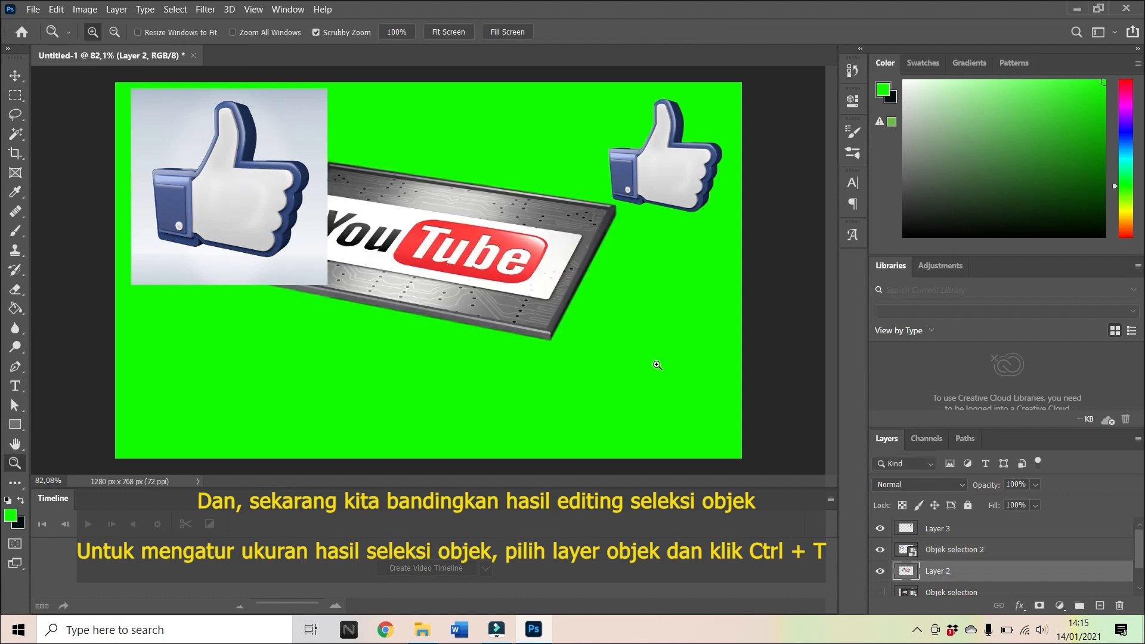
drag(504, 260, 617, 353)
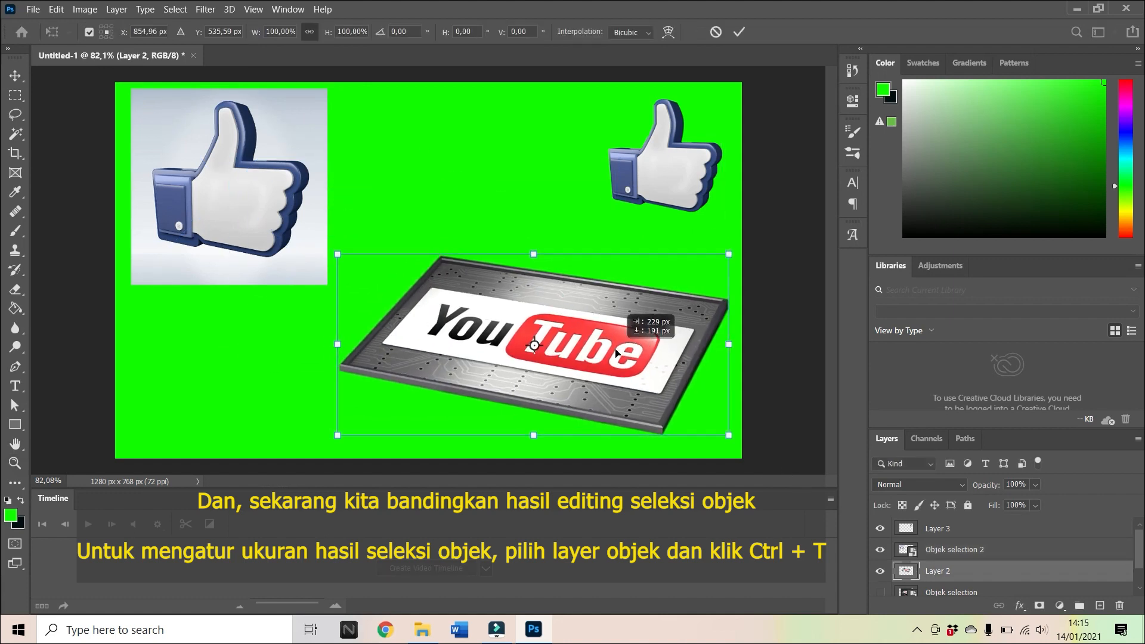
drag(337, 254, 499, 348)
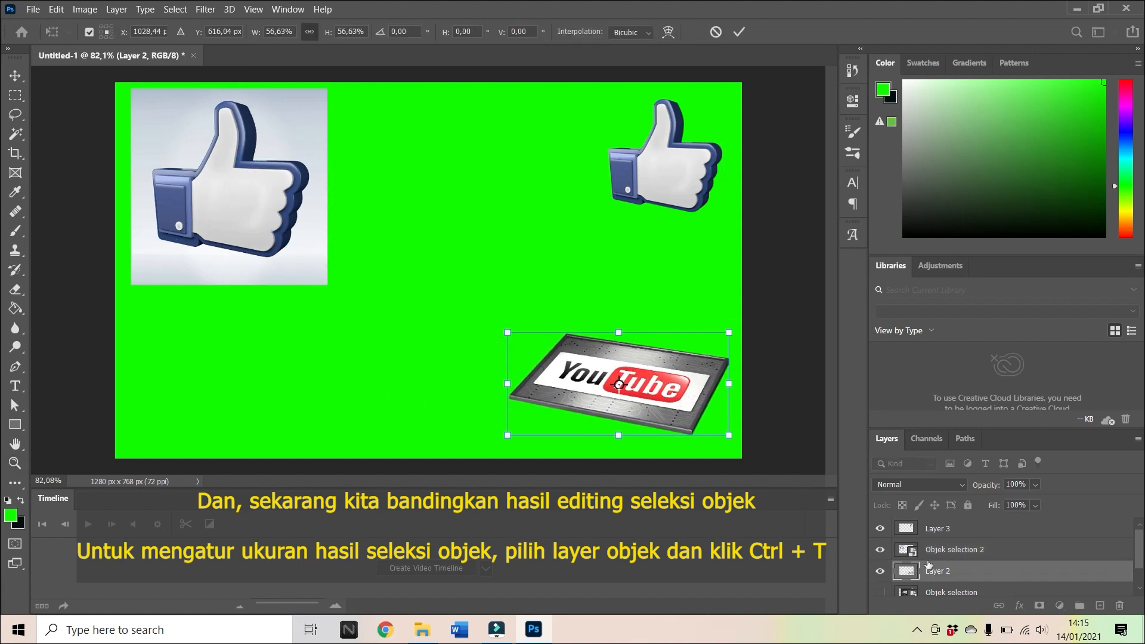
Show the original YouTube photo on the Objek selection layer and scale it to about 47% in the canvas's lower-left area.
scroll(929, 563, down, 1)
click(881, 564)
click(906, 564)
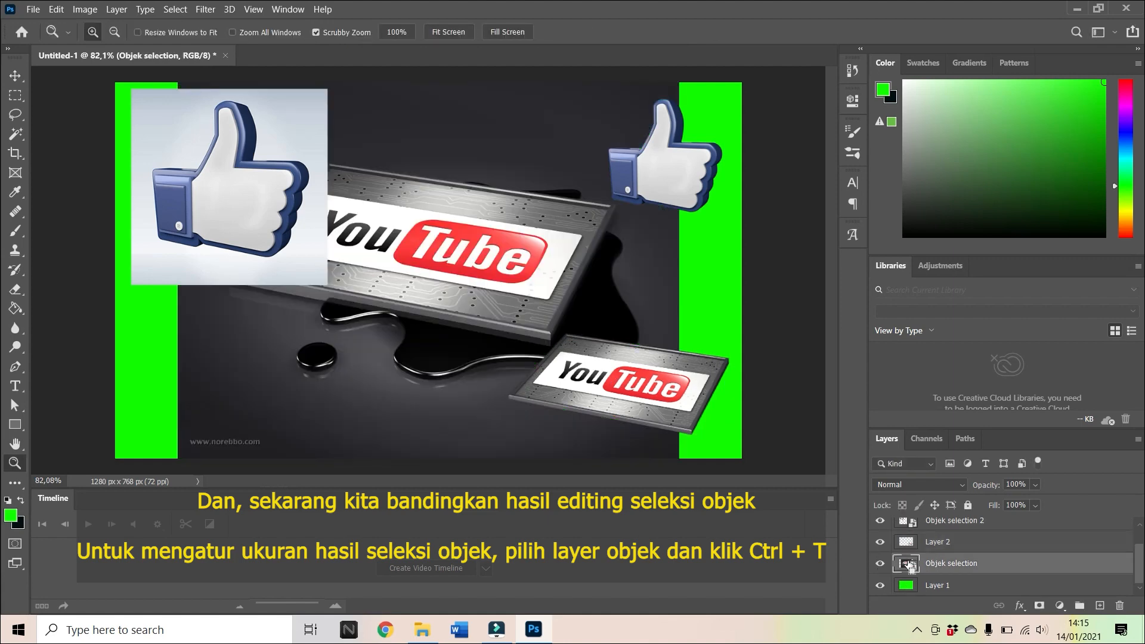
key(ctrl+t)
drag(678, 84, 423, 296)
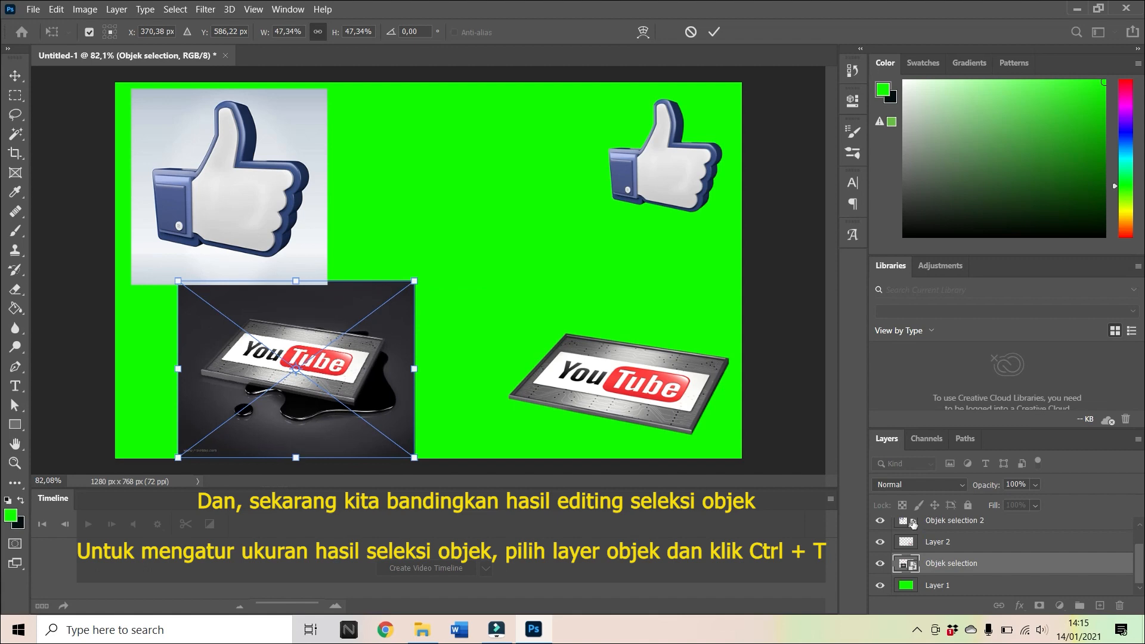
Scale the Objek selection 2 thumbs-up photo down further with Free Transform.
click(913, 523)
key(ctrl+t)
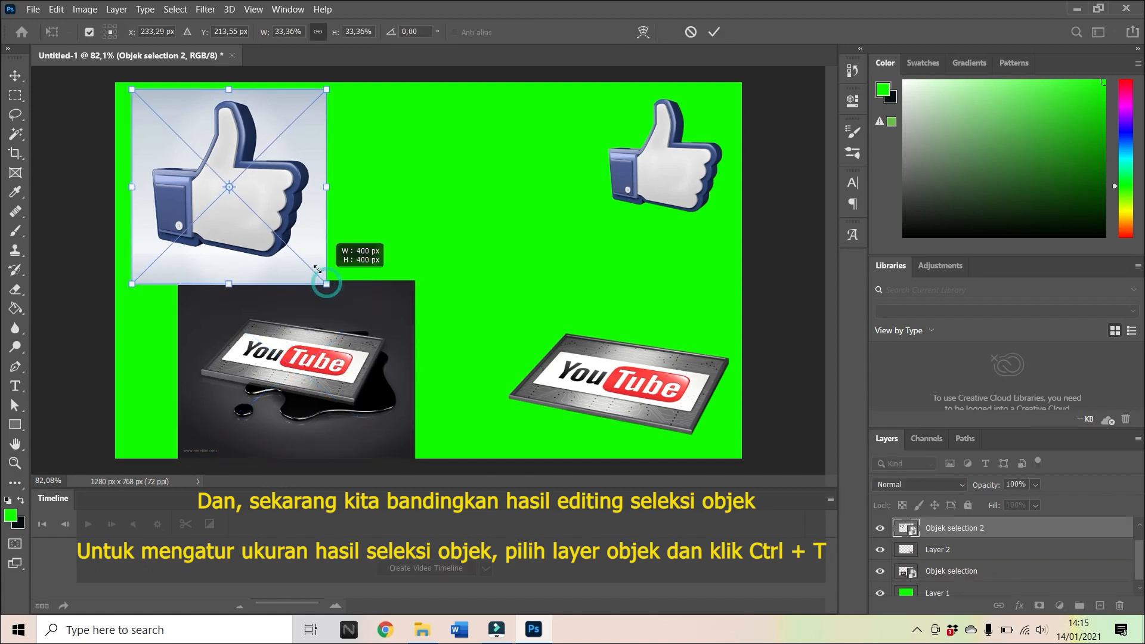